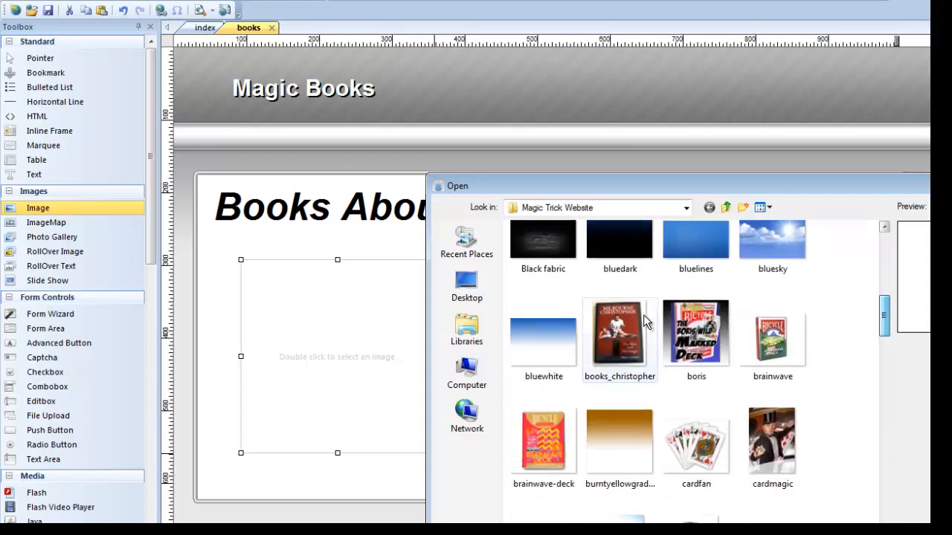
# Load the books_christopher picture into the empty image placeholder below the page heading and reposition it.
pyautogui.click(633, 323)
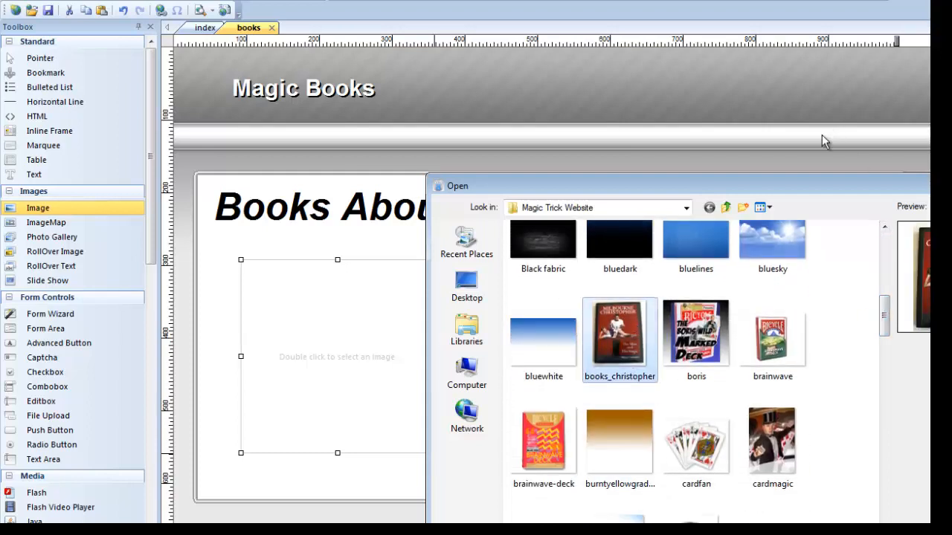
pyautogui.moveTo(809, 188); pyautogui.dragTo(807, 102)
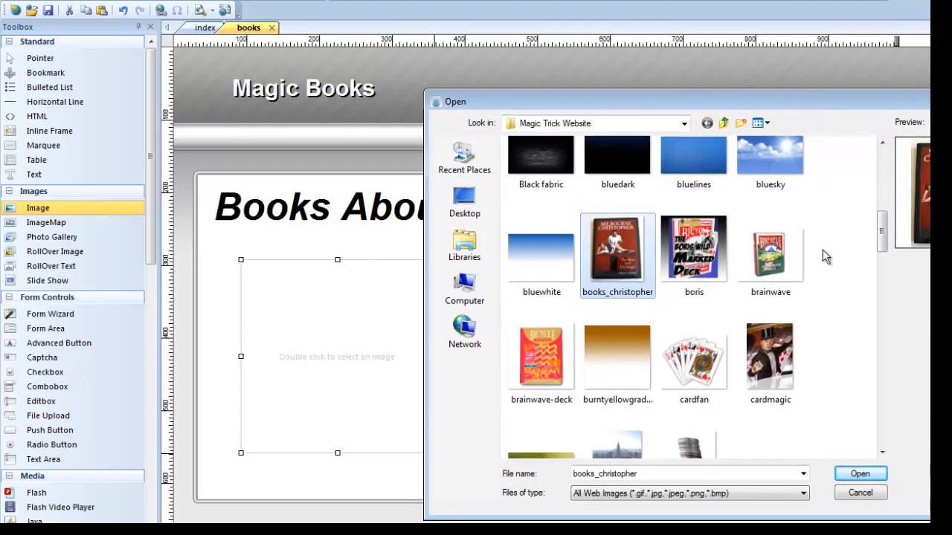
pyautogui.click(863, 474)
pyautogui.moveTo(302, 371); pyautogui.dragTo(331, 534)
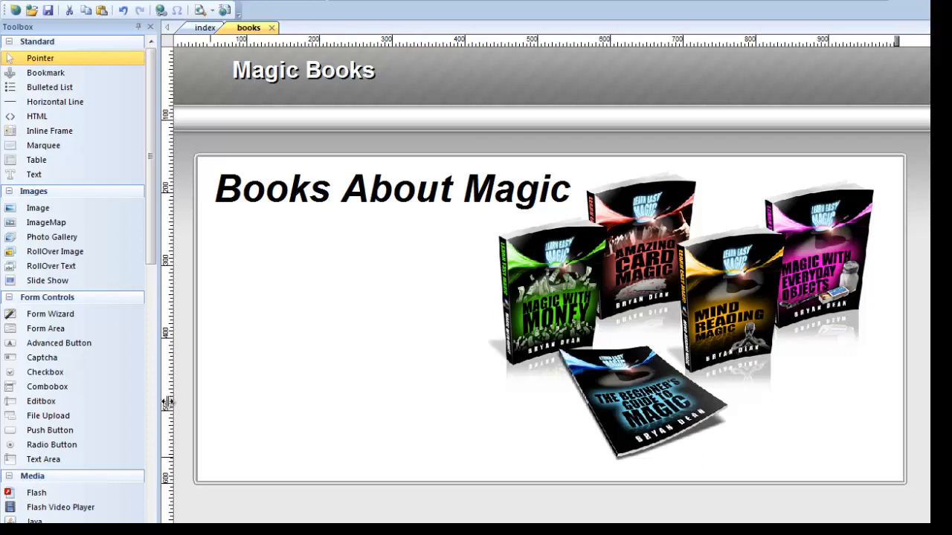
# Draw a slide show below the "Books About Magic" heading and load books_christopher as its first image.
pyautogui.click(38, 286)
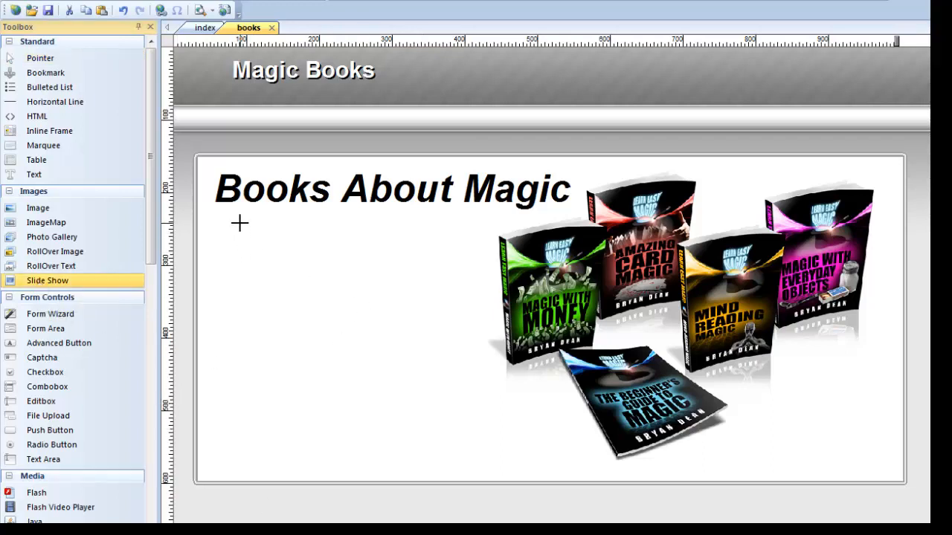
pyautogui.moveTo(237, 220); pyautogui.dragTo(464, 445)
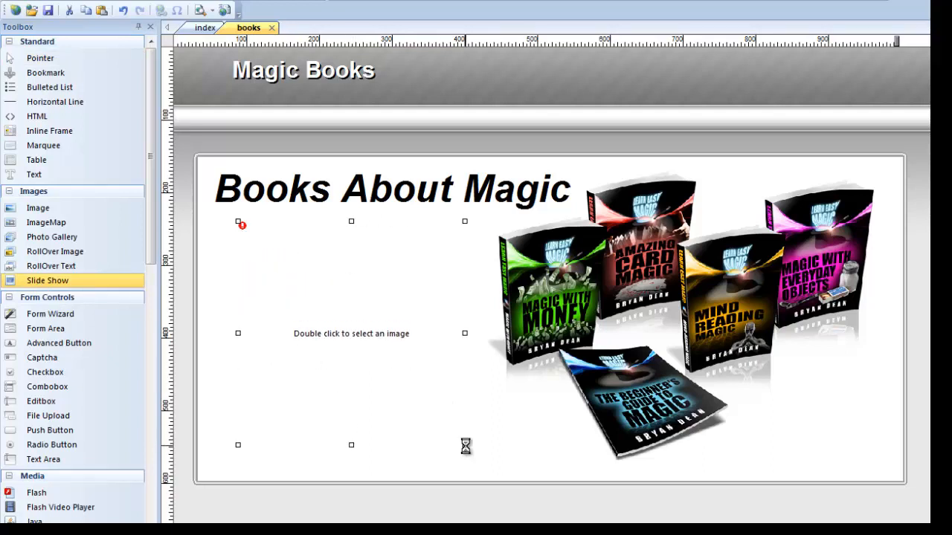
pyautogui.moveTo(883, 181); pyautogui.dragTo(883, 243)
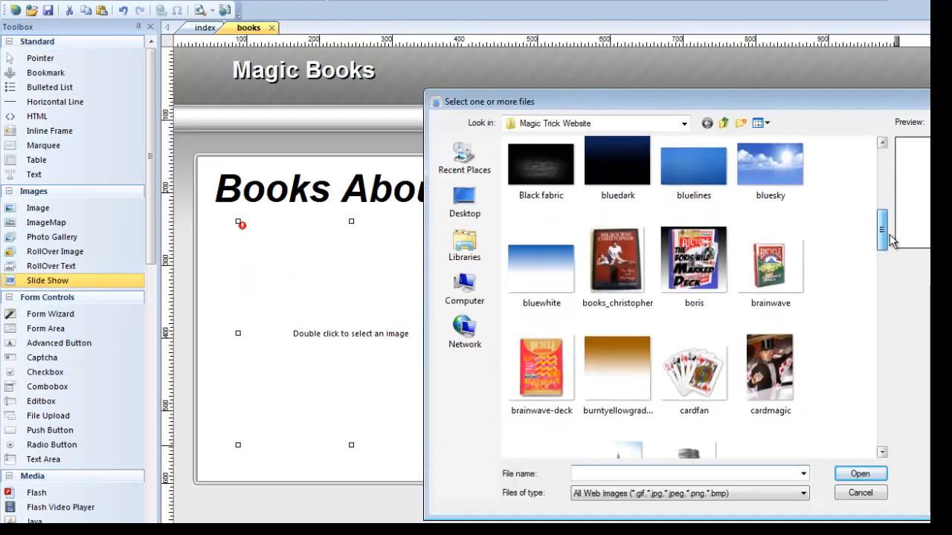
pyautogui.click(625, 277)
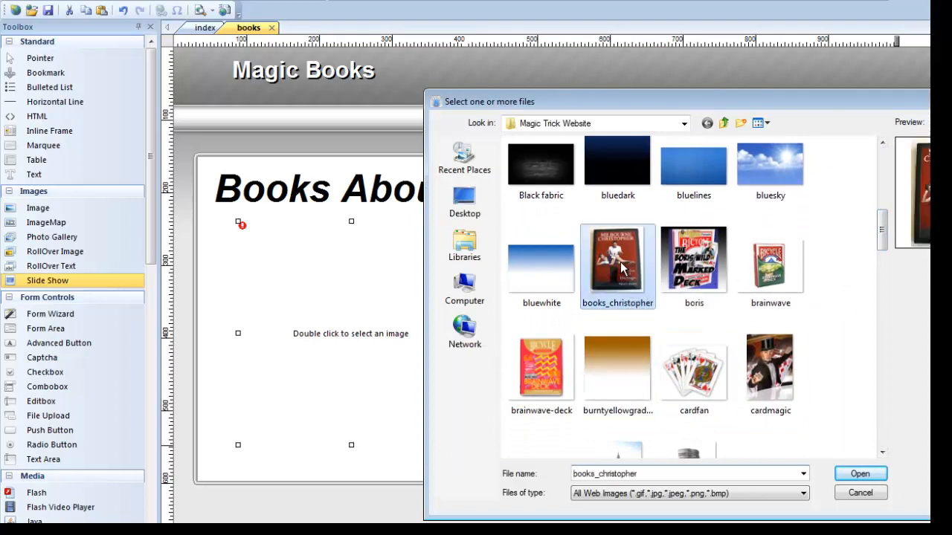
pyautogui.click(859, 475)
pyautogui.moveTo(398, 357); pyautogui.dragTo(388, 352)
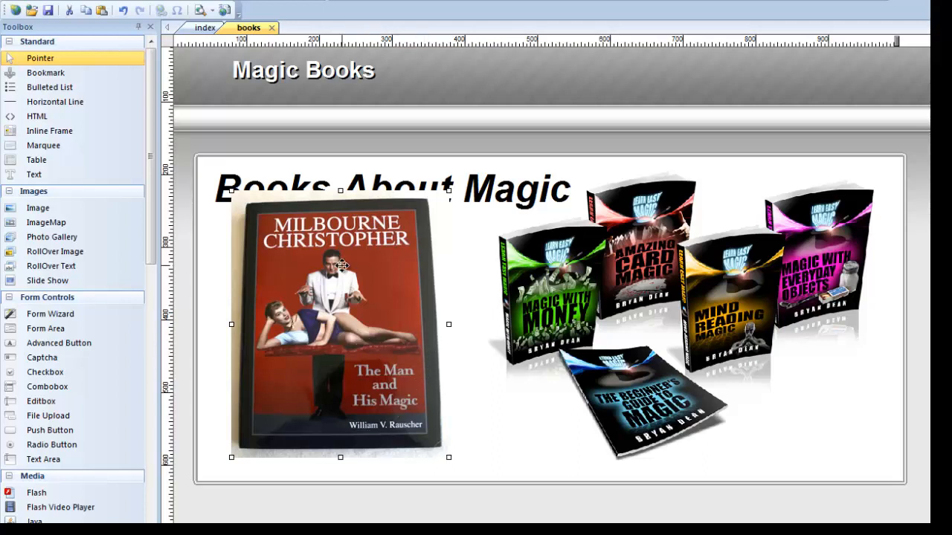
# Add cover_flat.jpg from the Magic Trick Website folder as another image in the slide show's properties.
pyautogui.doubleClick(359, 313)
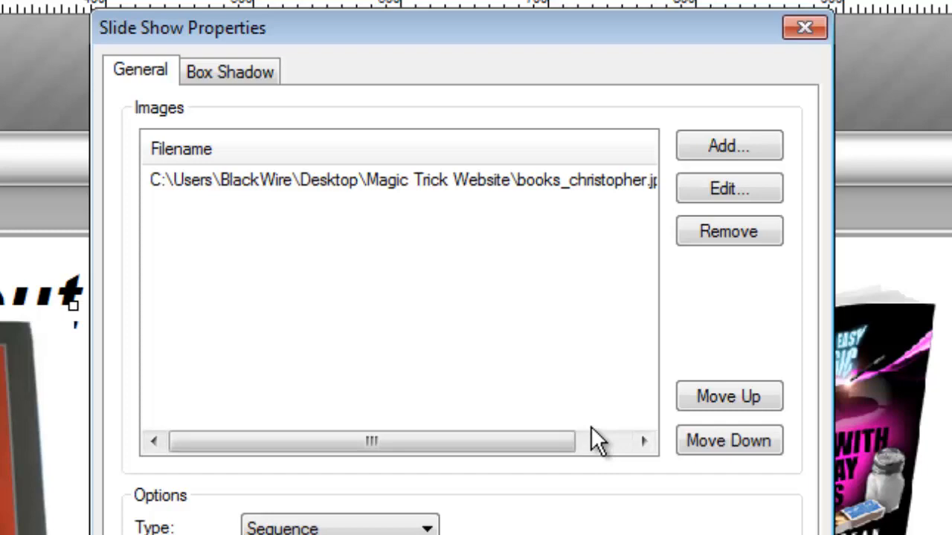
pyautogui.click(716, 148)
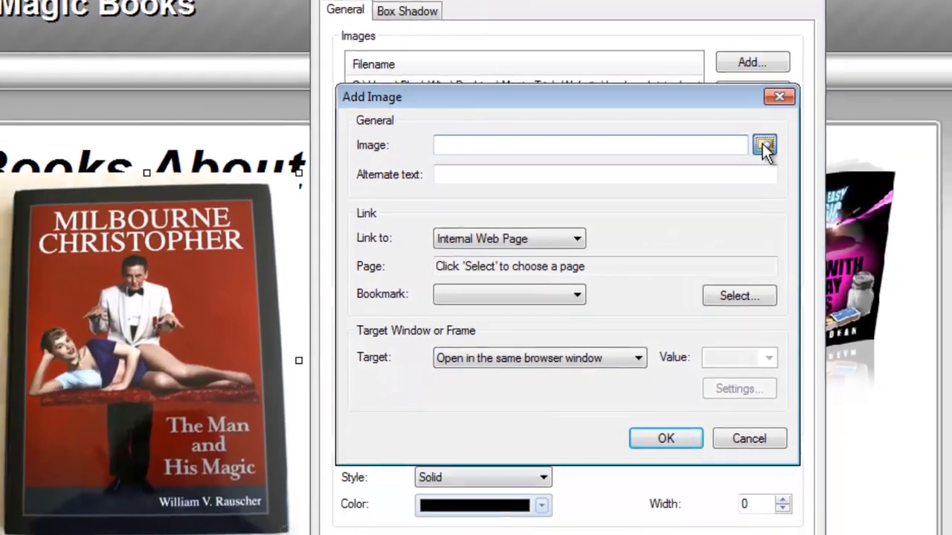
pyautogui.click(763, 145)
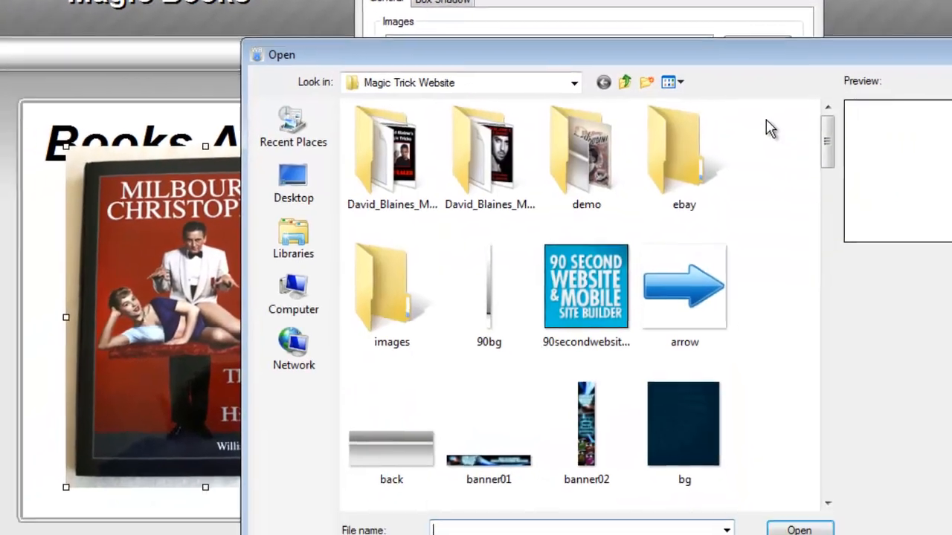
pyautogui.moveTo(821, 128); pyautogui.dragTo(827, 242)
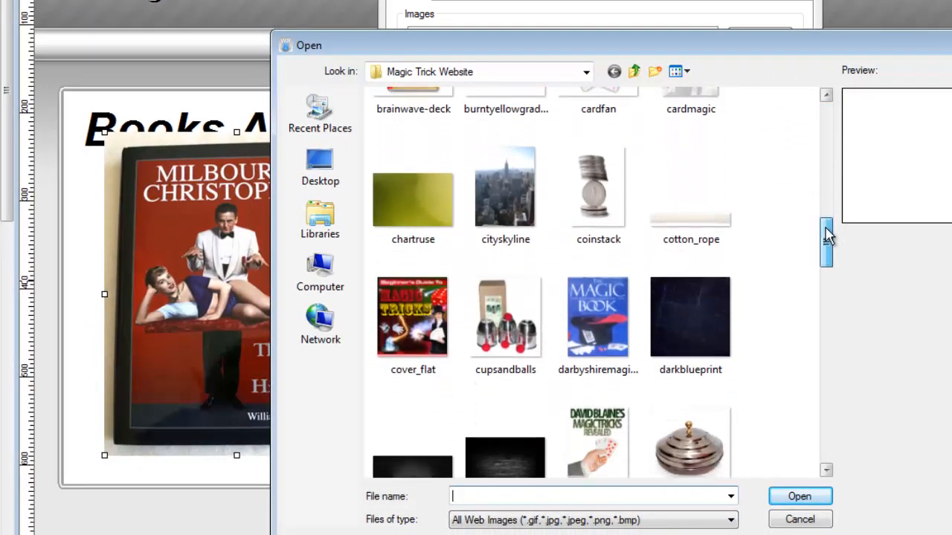
pyautogui.click(413, 309)
pyautogui.click(799, 497)
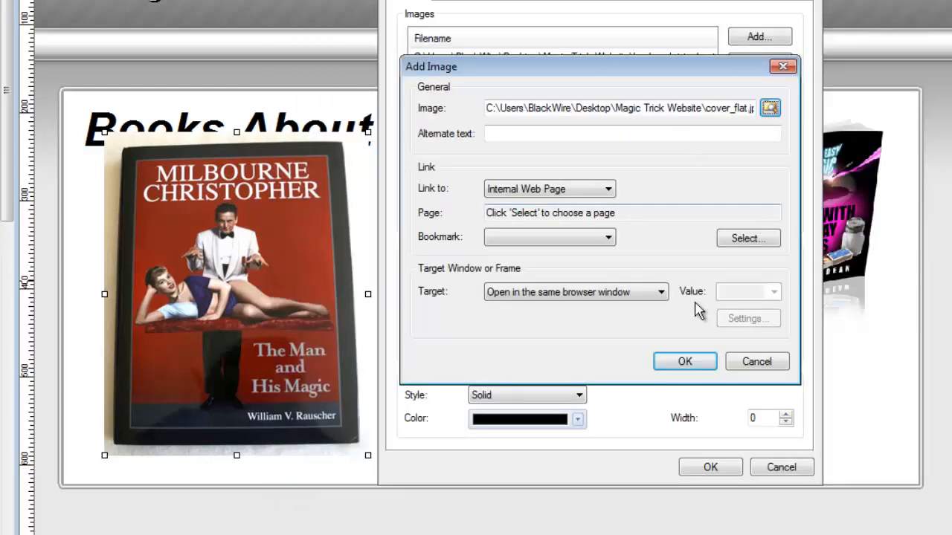
pyautogui.click(685, 363)
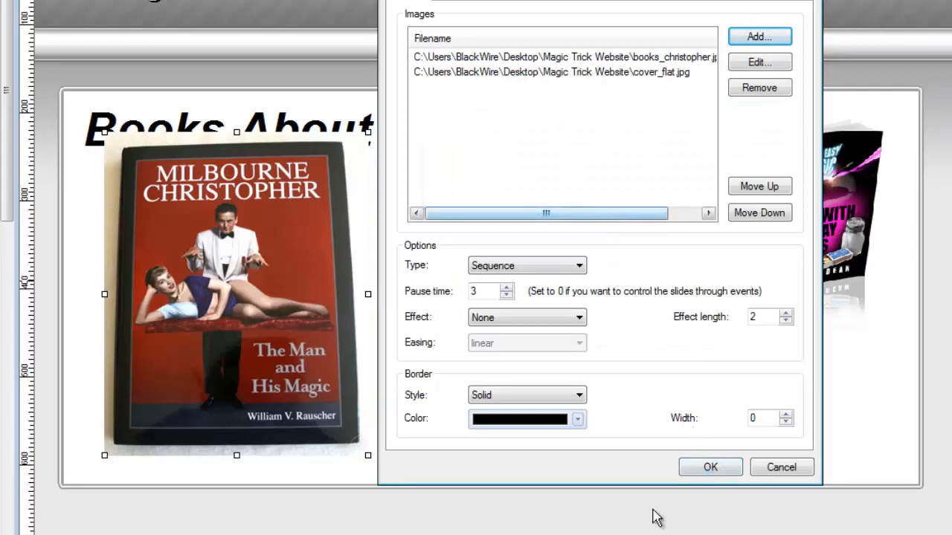
# Add the darbyshiremagicbook picture to the slide show's image list.
pyautogui.click(757, 41)
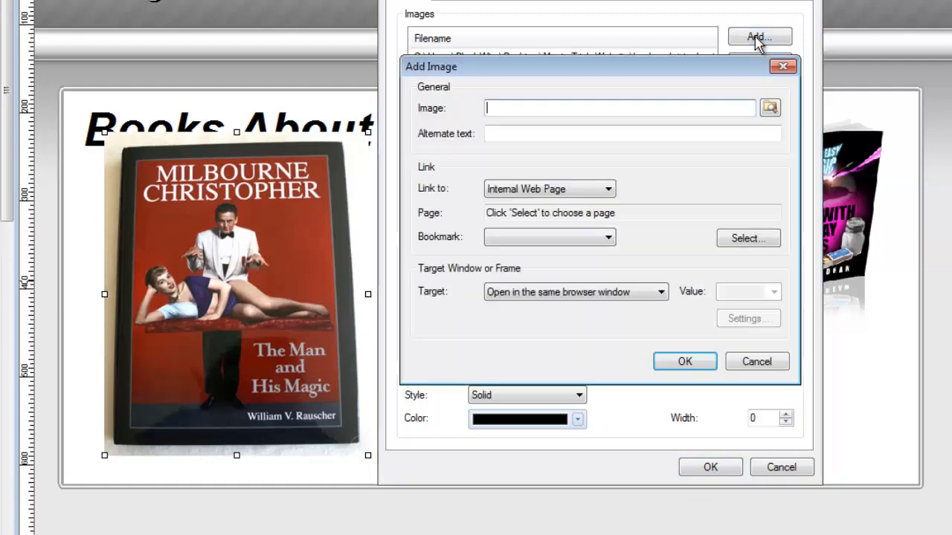
pyautogui.click(770, 109)
pyautogui.moveTo(827, 121); pyautogui.dragTo(827, 249)
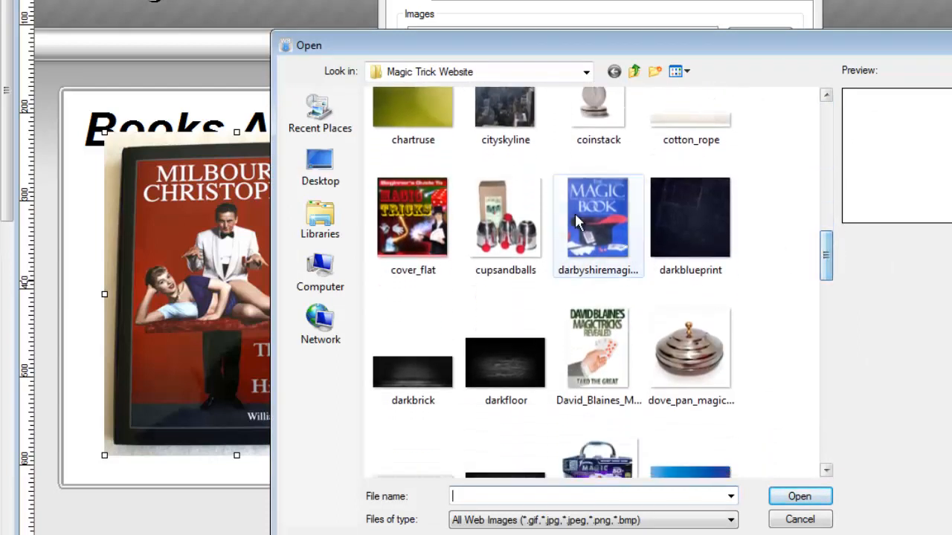
pyautogui.click(579, 221)
pyautogui.click(795, 499)
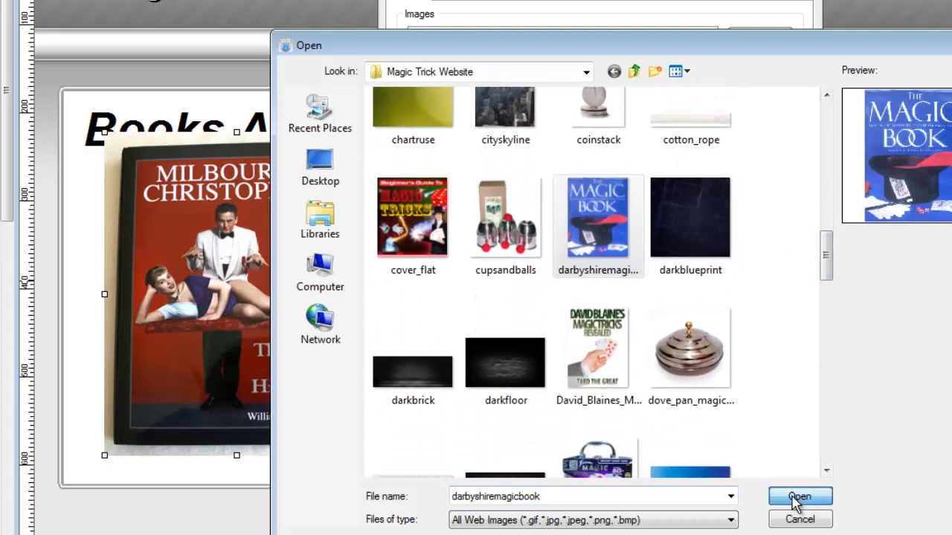
pyautogui.click(684, 365)
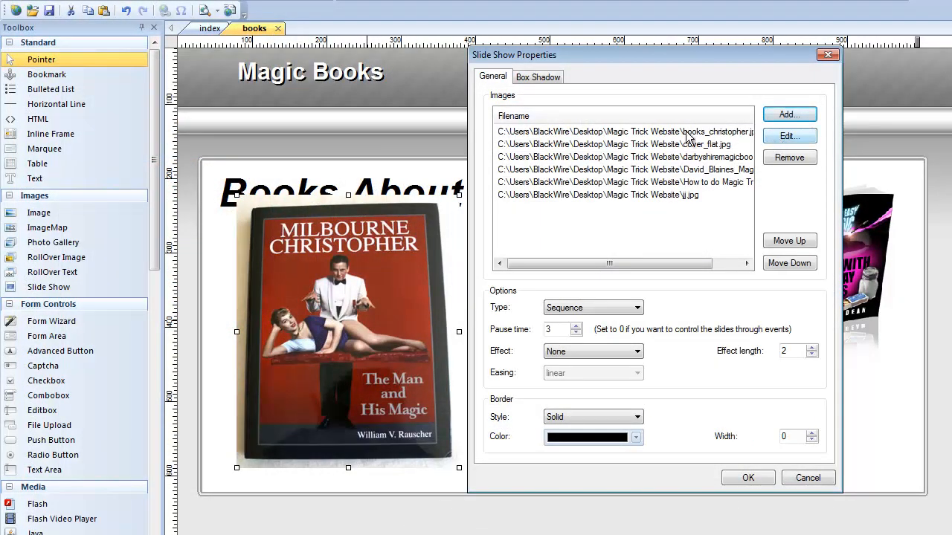
# Add magicbie1.jpg to the slide show's image list and apply the slide show properties.
pyautogui.click(787, 116)
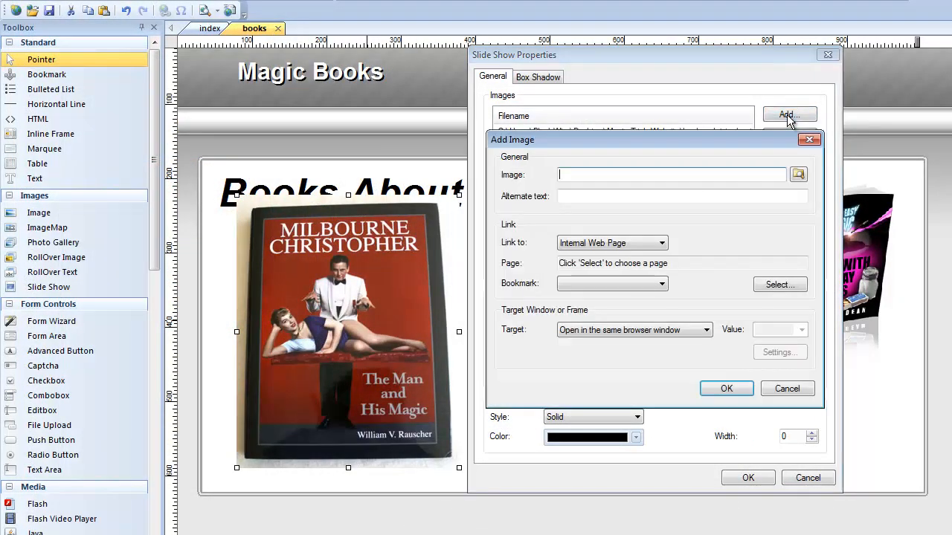
pyautogui.click(799, 177)
pyautogui.moveTo(846, 185); pyautogui.dragTo(837, 385)
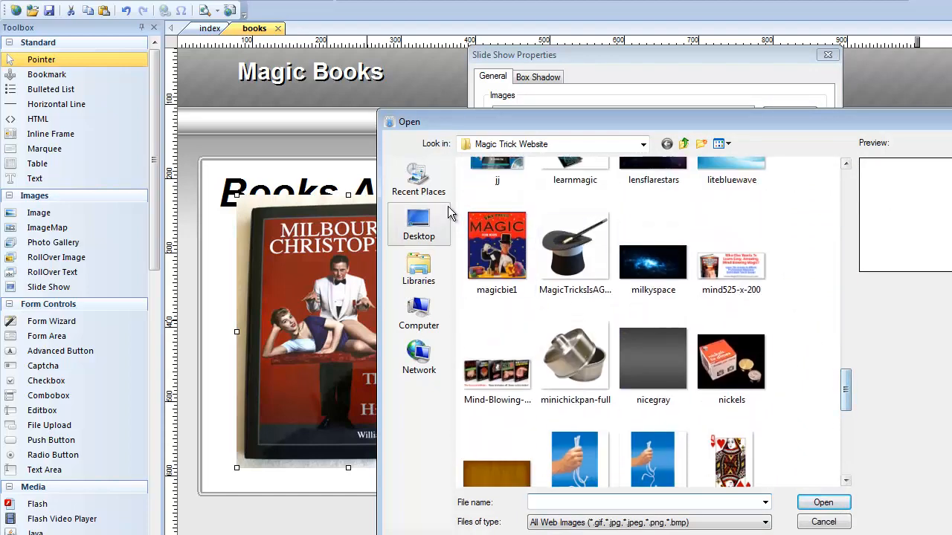
pyautogui.click(492, 226)
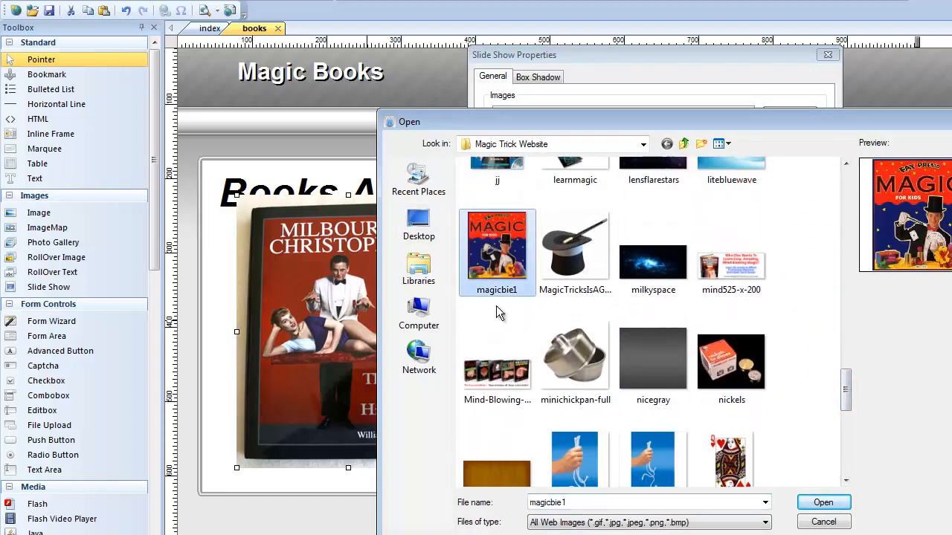
pyautogui.click(831, 504)
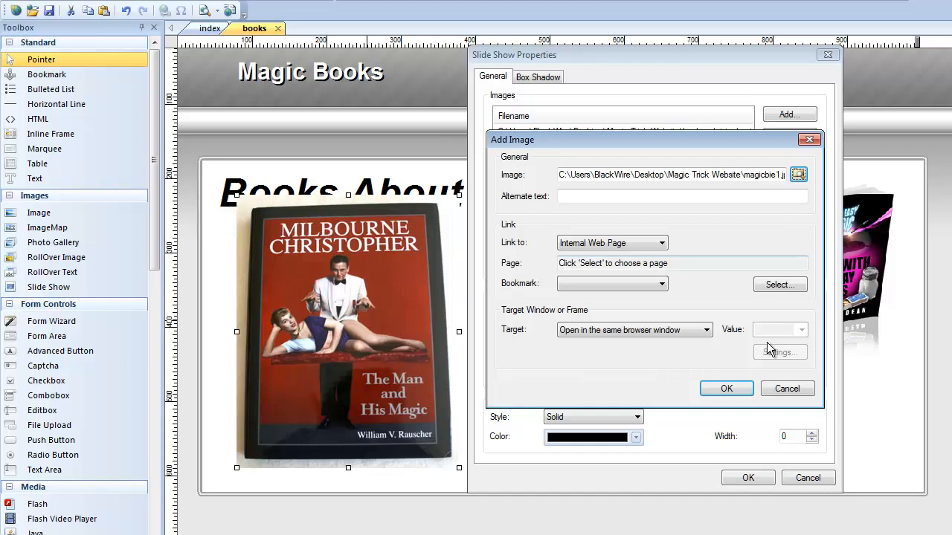
pyautogui.click(726, 389)
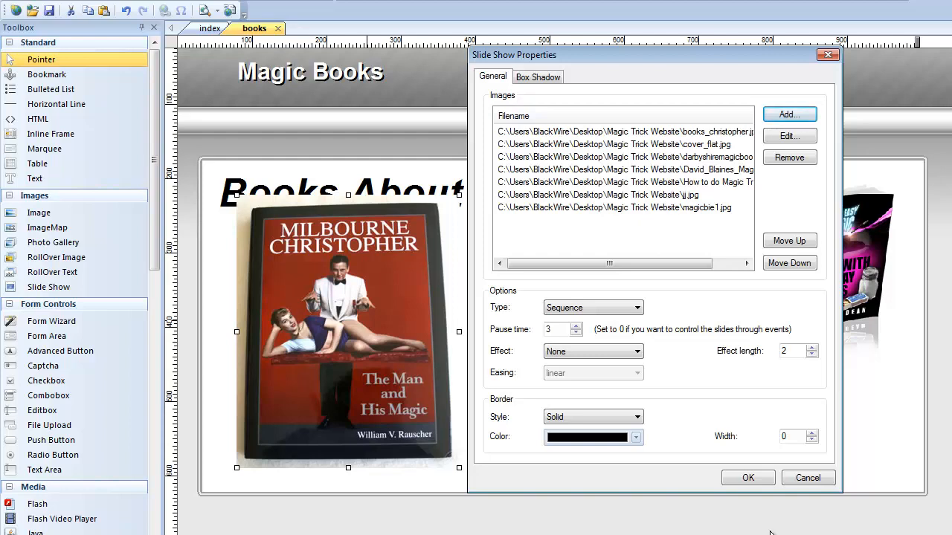
pyautogui.click(760, 481)
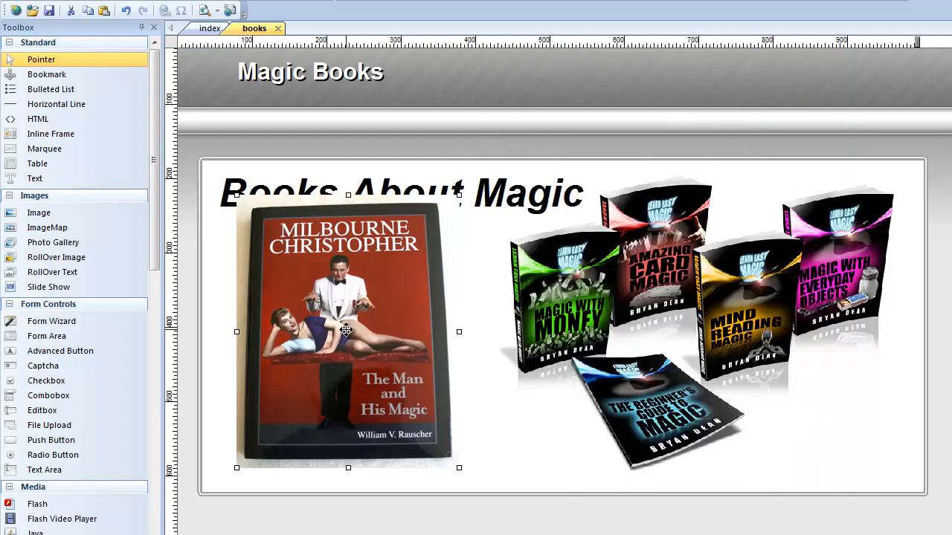
# Move the slide show below the heading, shrink it, and place it clear of the panel edges beside the book covers.
pyautogui.moveTo(346, 330); pyautogui.dragTo(360, 302)
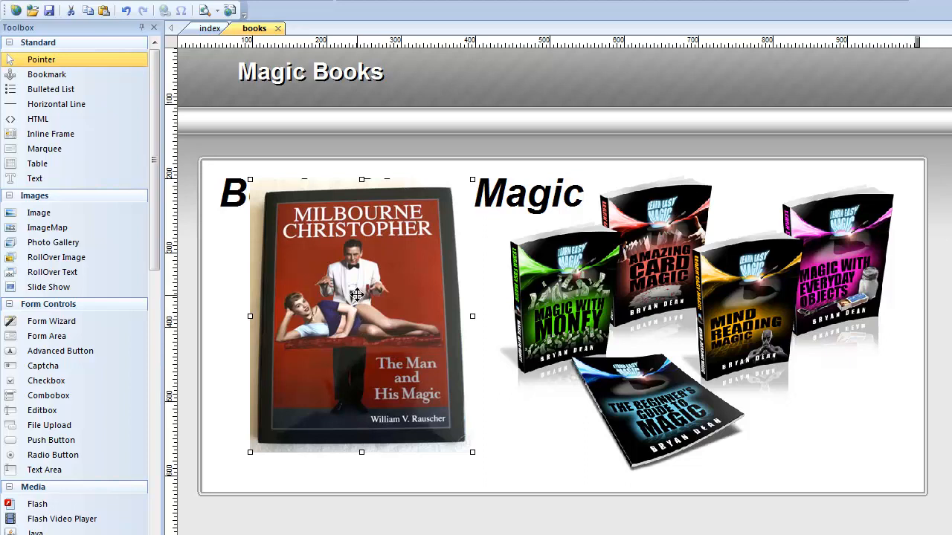
pyautogui.moveTo(359, 292); pyautogui.dragTo(357, 334)
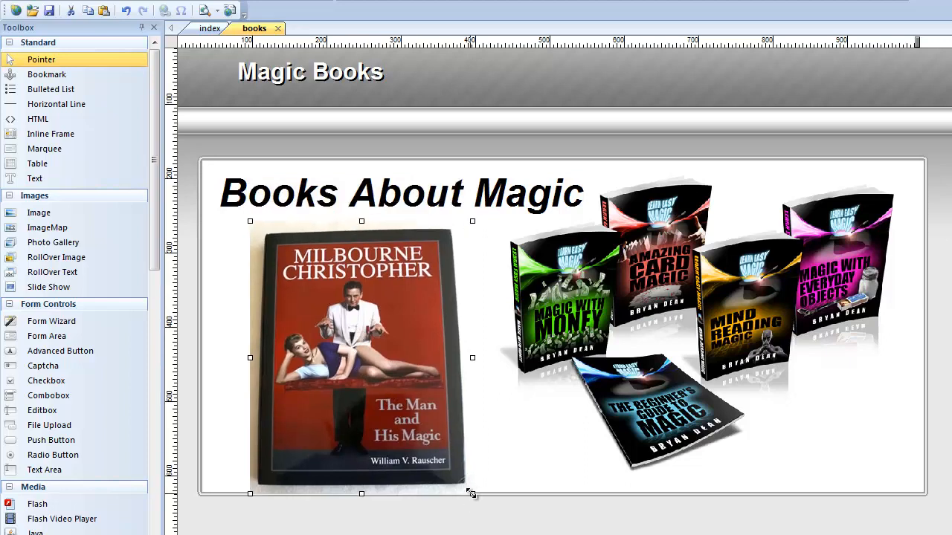
pyautogui.moveTo(472, 494); pyautogui.dragTo(417, 424)
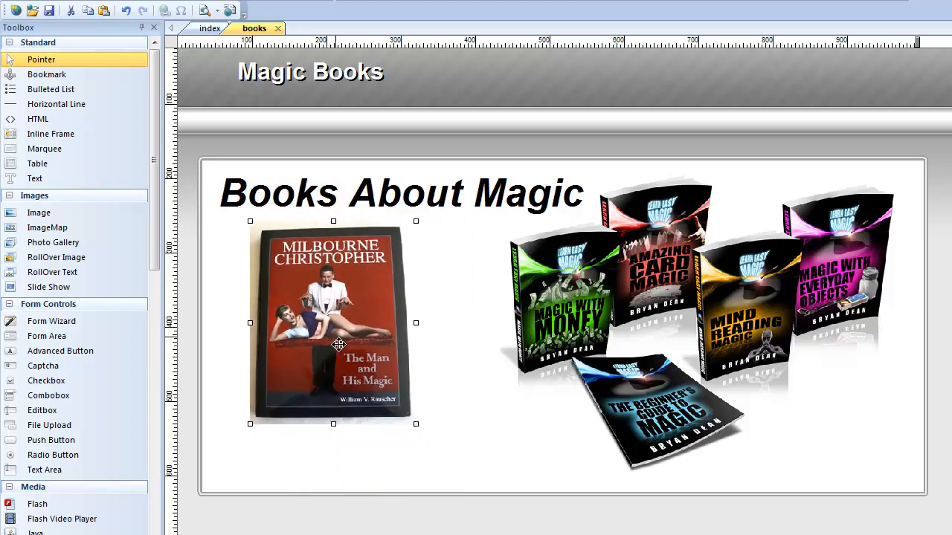
pyautogui.moveTo(337, 340); pyautogui.dragTo(357, 362)
# Preview the books page in the browser to check the slide show and return to the page editor.
pyautogui.click(492, 383)
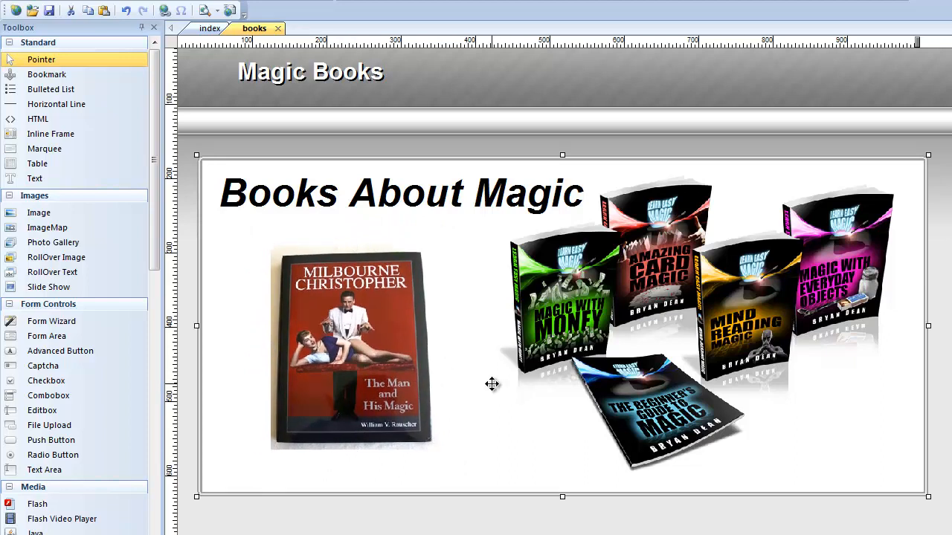
pyautogui.press('F5')
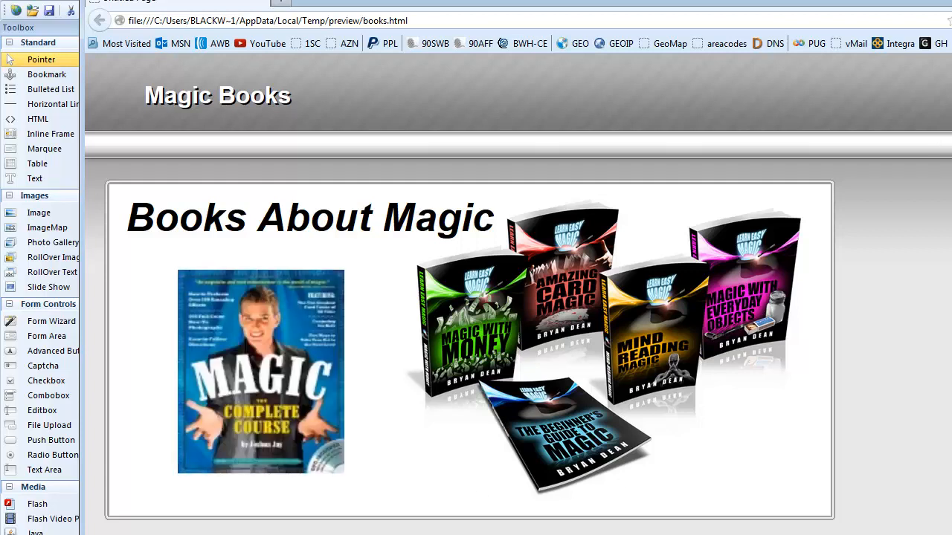
pyautogui.hotkey('alt', 'Tab')
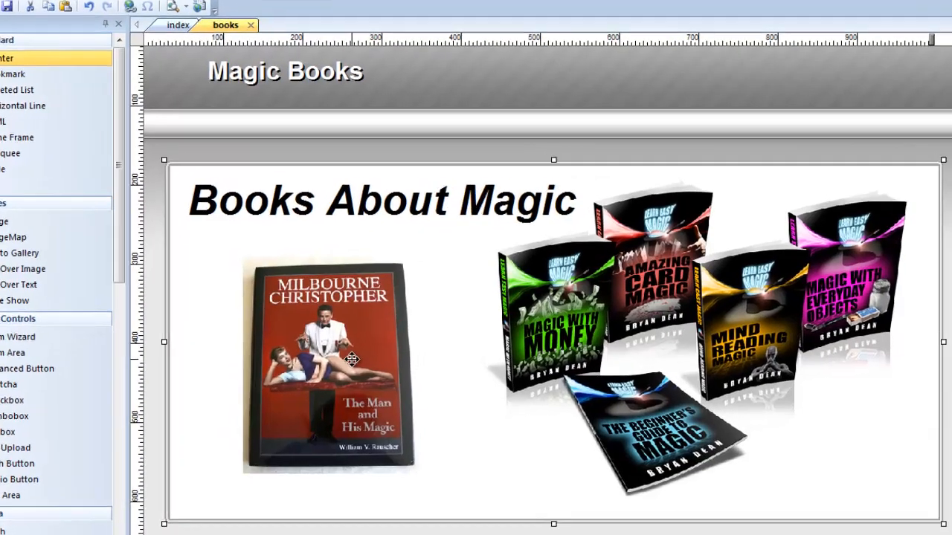
# Set the slide show's transition effect to Ken Burns in its properties and apply the change.
pyautogui.doubleClick(374, 343)
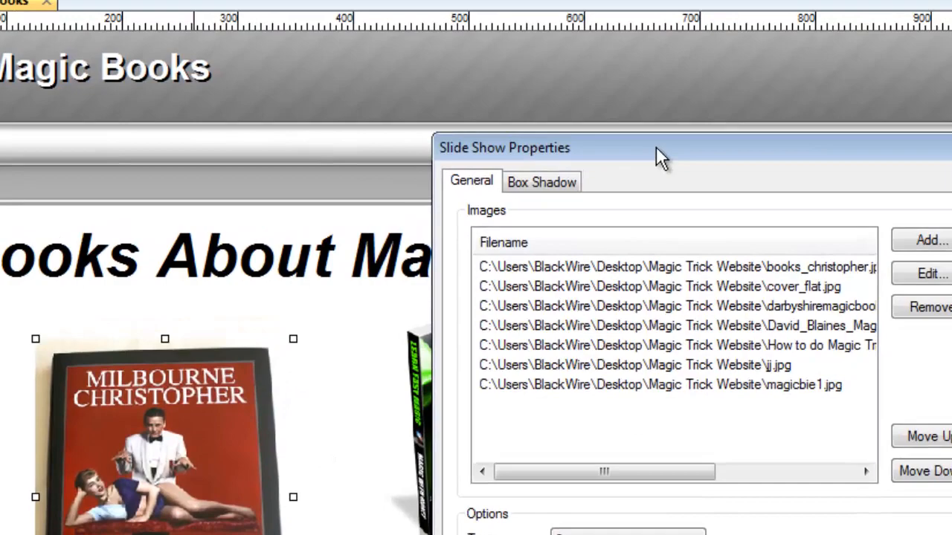
pyautogui.moveTo(661, 149); pyautogui.dragTo(493, 67)
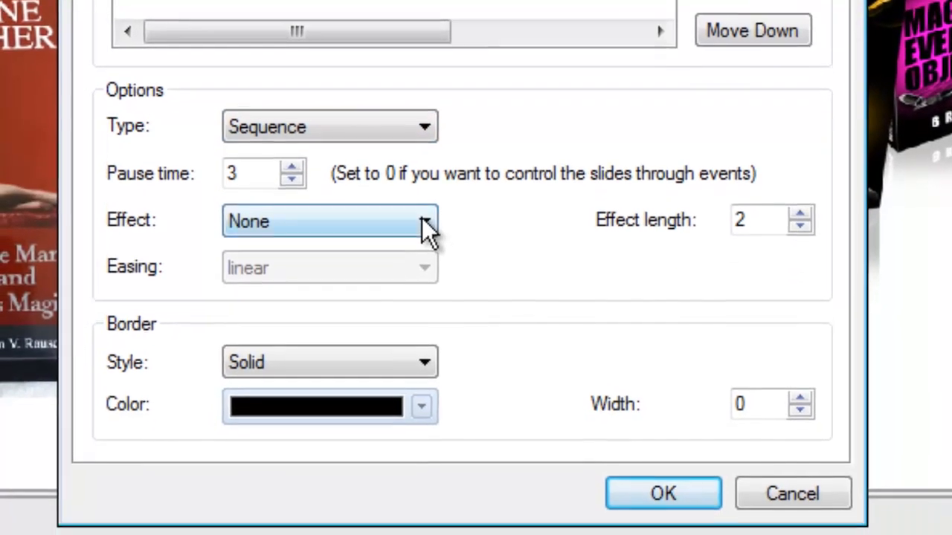
pyautogui.click(424, 222)
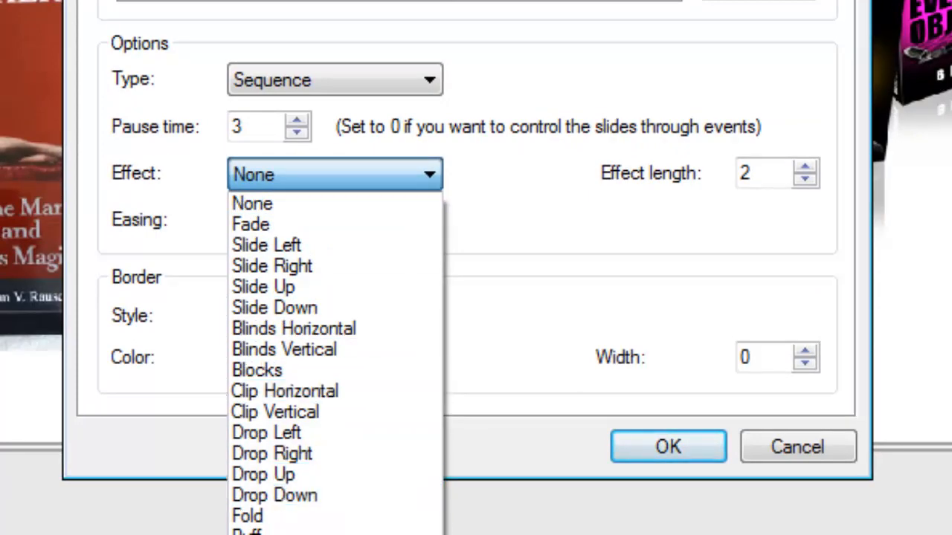
pyautogui.click(476, 1)
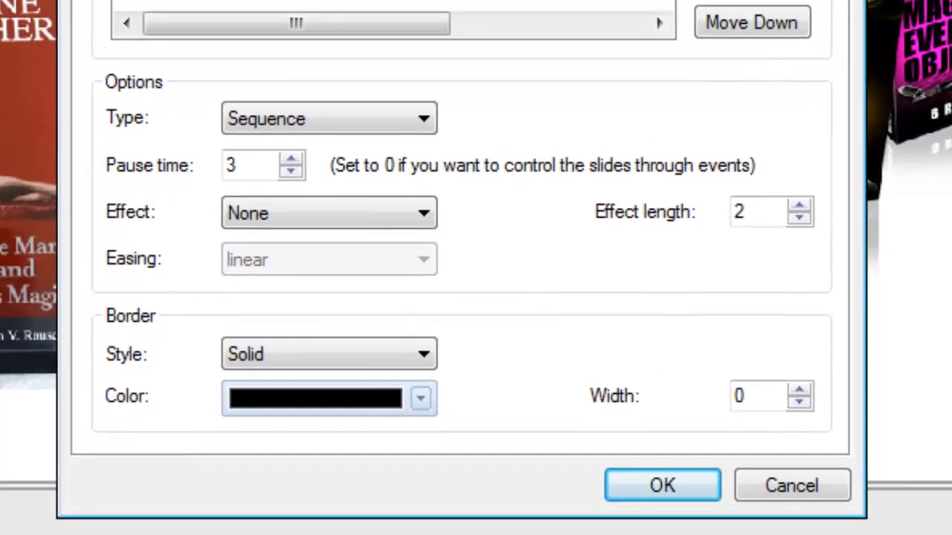
pyautogui.moveTo(476, 1); pyautogui.dragTo(493, 0)
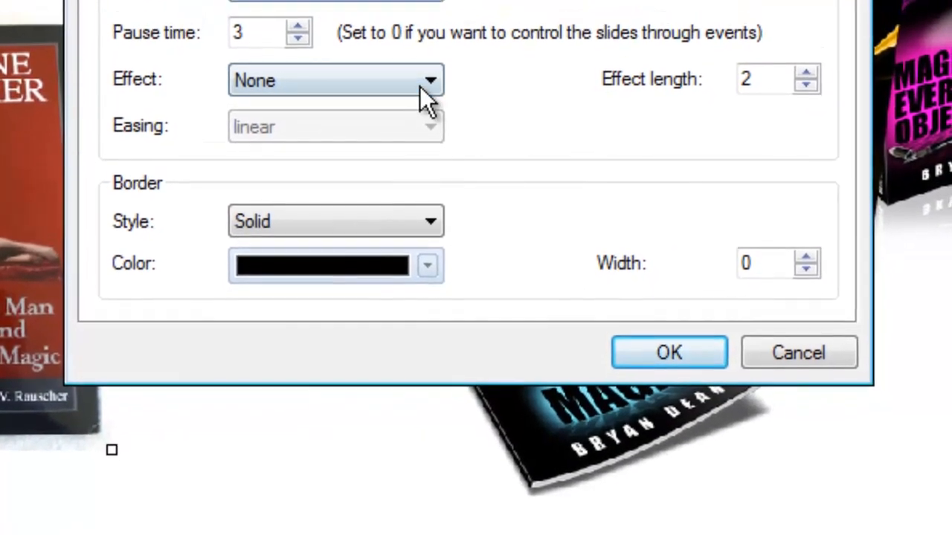
pyautogui.click(428, 92)
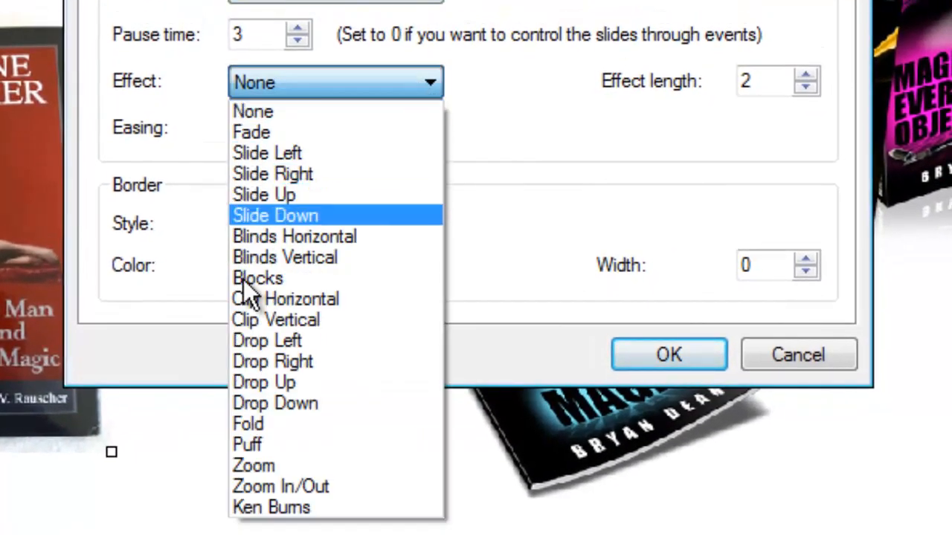
pyautogui.click(272, 509)
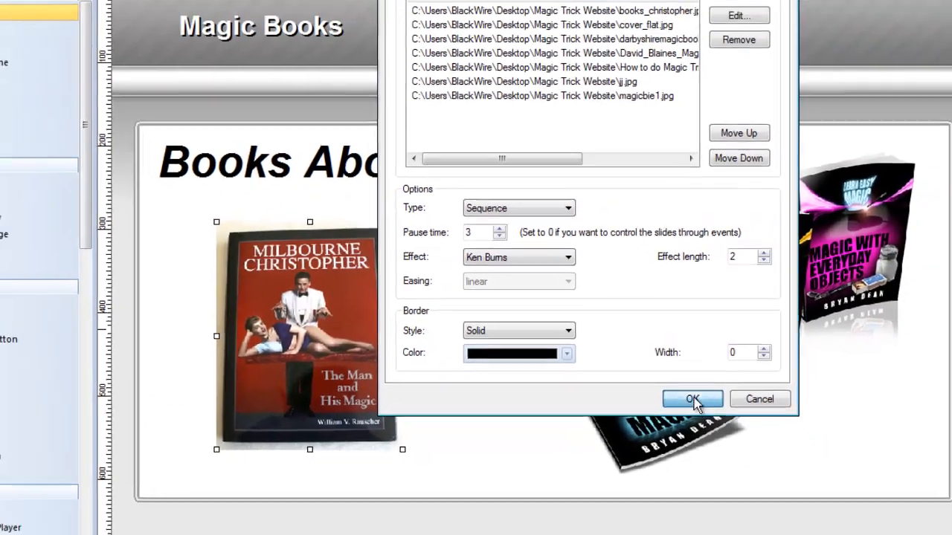
pyautogui.click(692, 400)
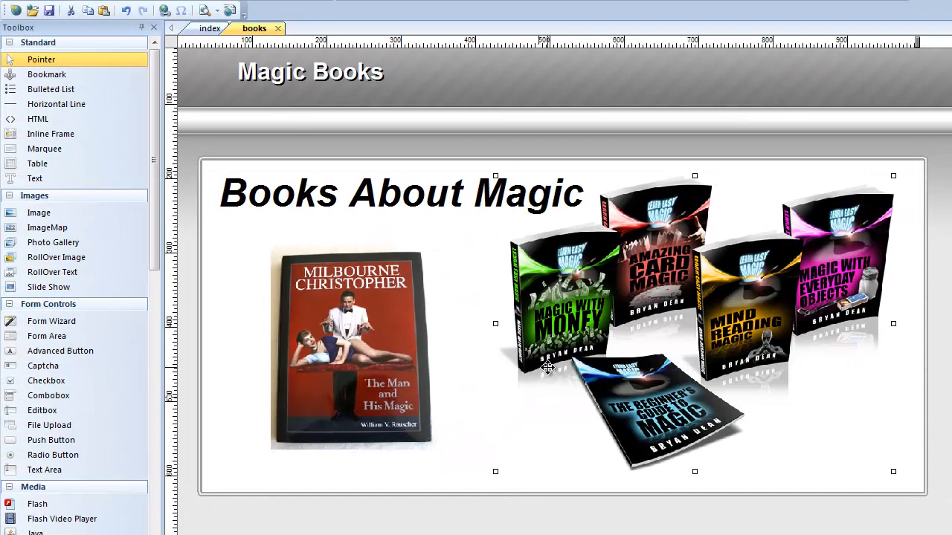
# Preview the books page in the browser to check the slide show's effect, and review the slide show's properties in the editor.
pyautogui.press('F5')
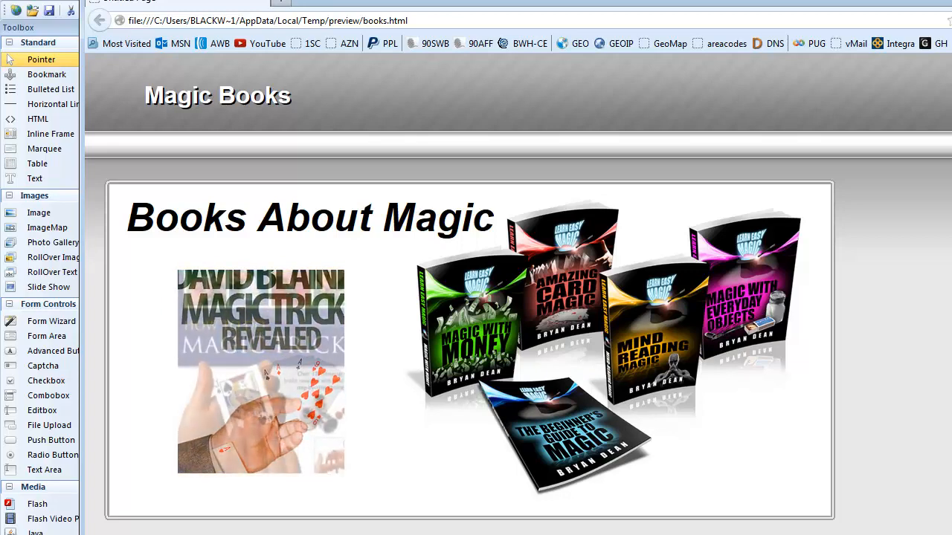
pyautogui.hotkey('alt', 'F4')
pyautogui.doubleClick(365, 351)
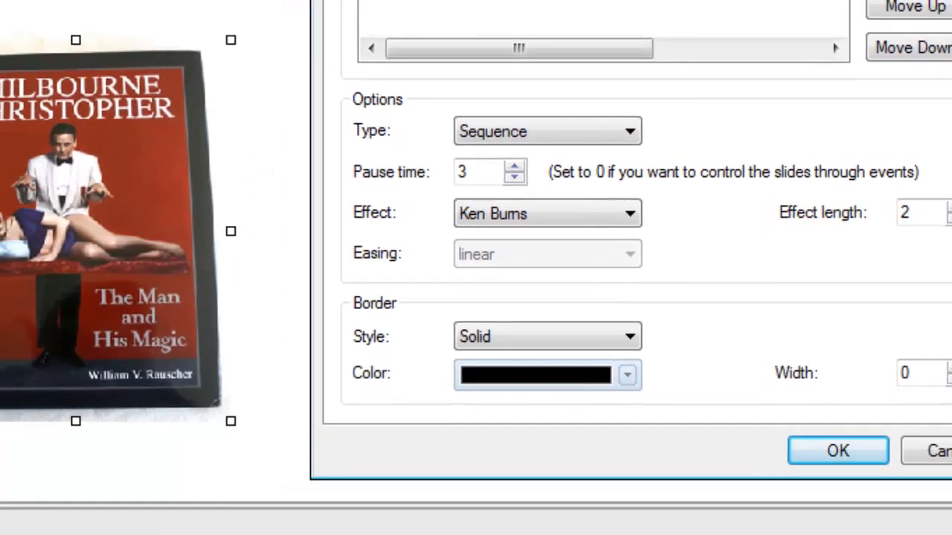
pyautogui.click(847, 446)
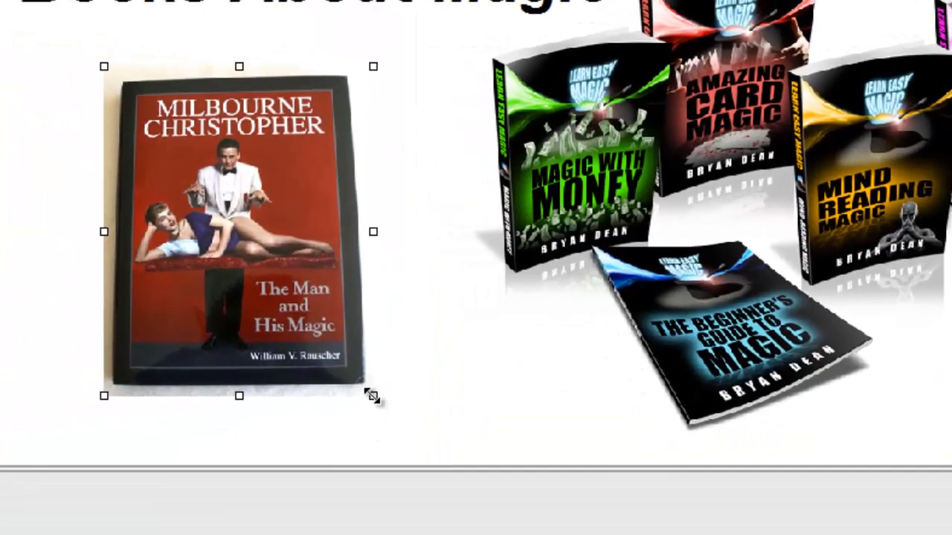
# Enlarge the slide show so it overlaps the heading and extends past the panel, and preview the page in the browser.
pyautogui.moveTo(234, 322); pyautogui.dragTo(186, 291)
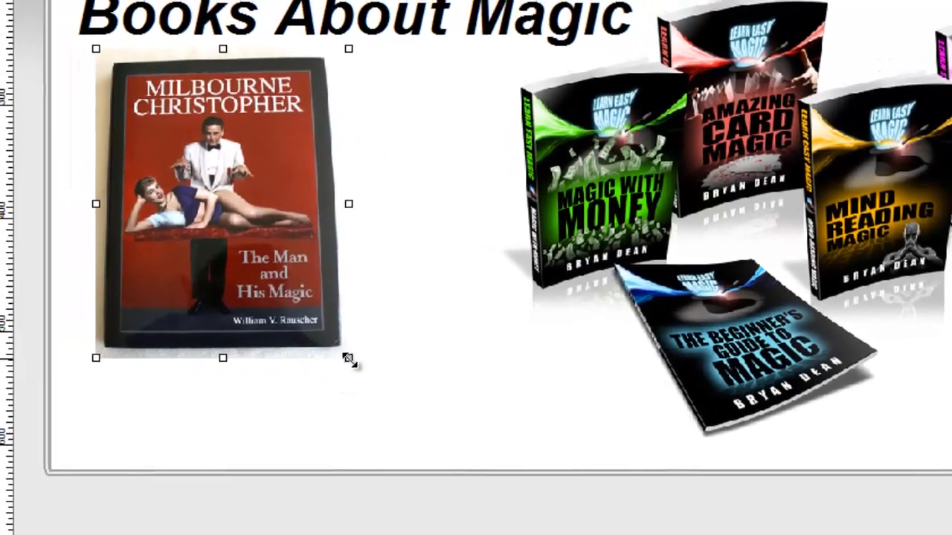
pyautogui.moveTo(319, 348); pyautogui.dragTo(515, 532)
pyautogui.moveTo(373, 413); pyautogui.dragTo(321, 312)
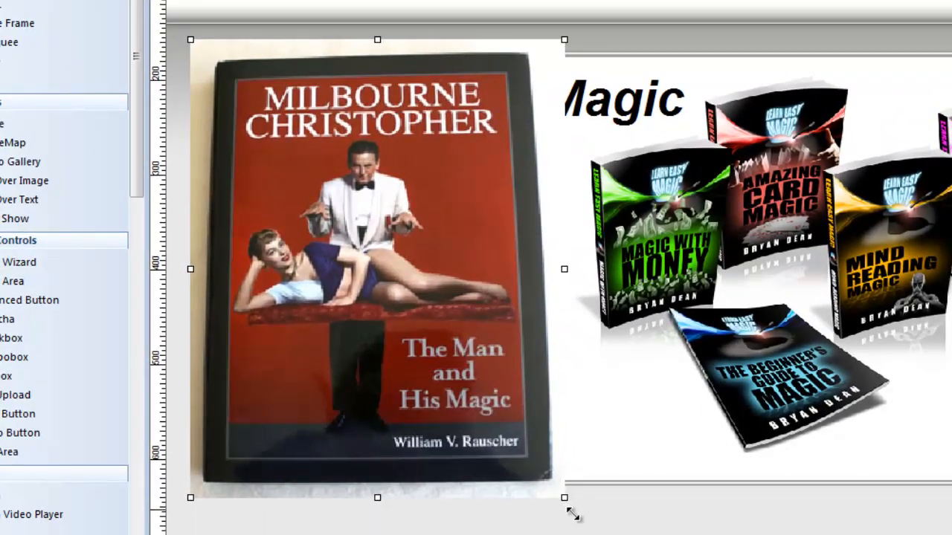
pyautogui.moveTo(569, 510); pyautogui.dragTo(596, 533)
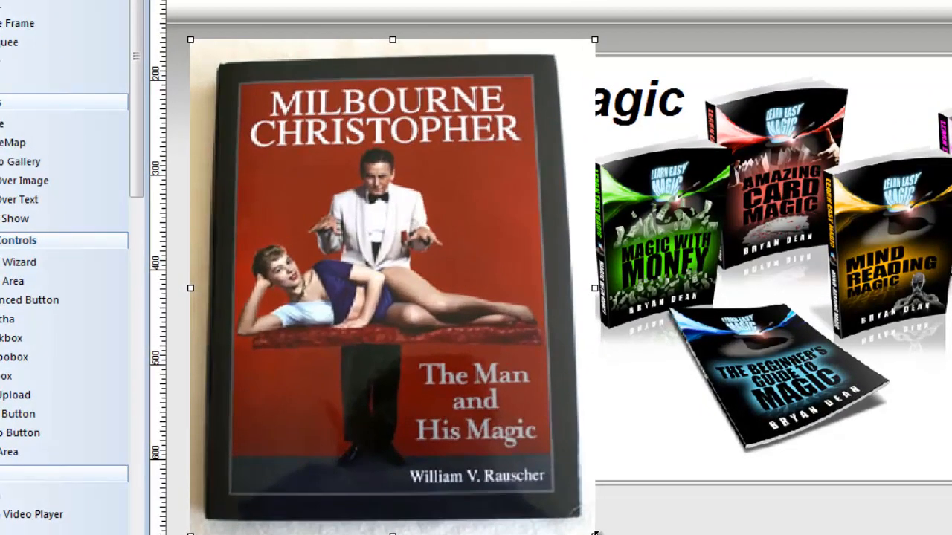
pyautogui.moveTo(488, 413); pyautogui.dragTo(501, 422)
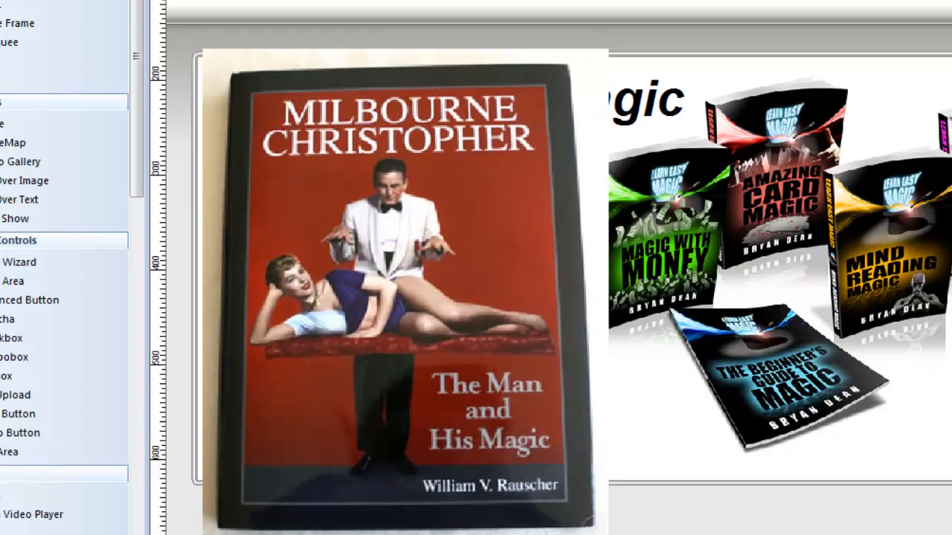
pyautogui.press('F5')
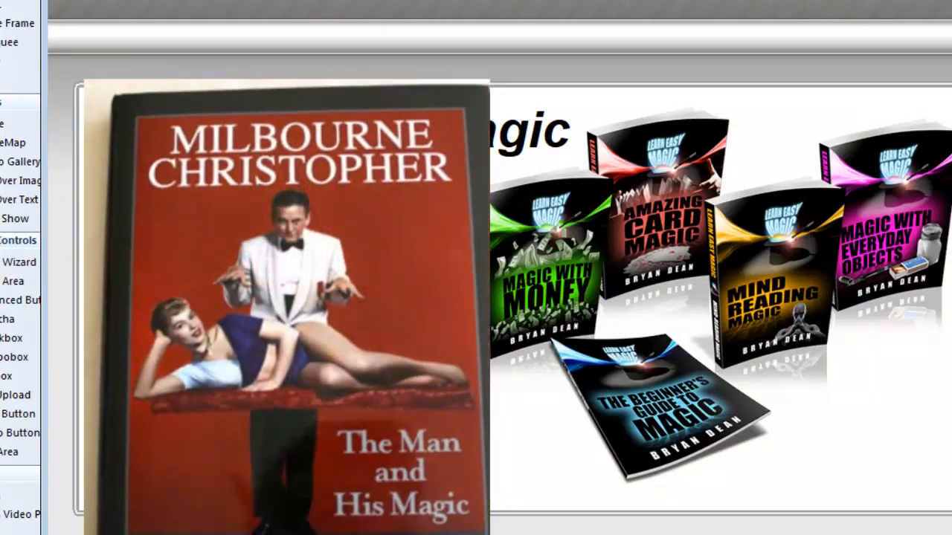
pyautogui.hotkey('alt', 'F4')
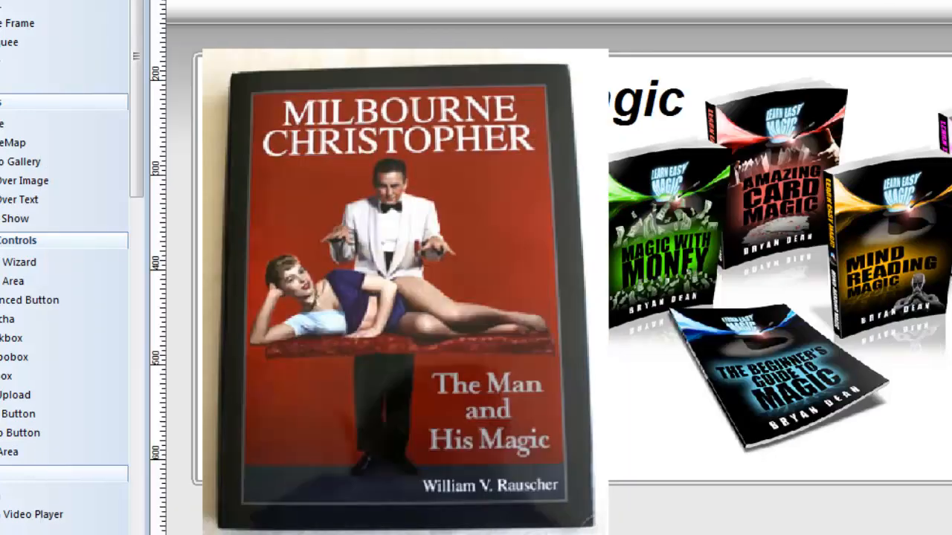
# Shrink the slide show and place it below the Books About Magic heading, beside the group of book covers.
pyautogui.click(485, 228)
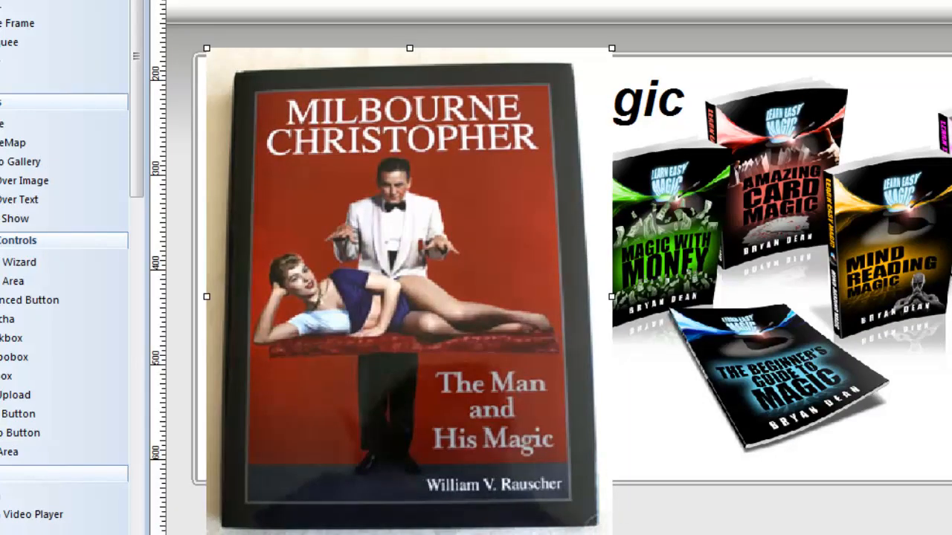
pyautogui.moveTo(610, 532); pyautogui.dragTo(444, 338)
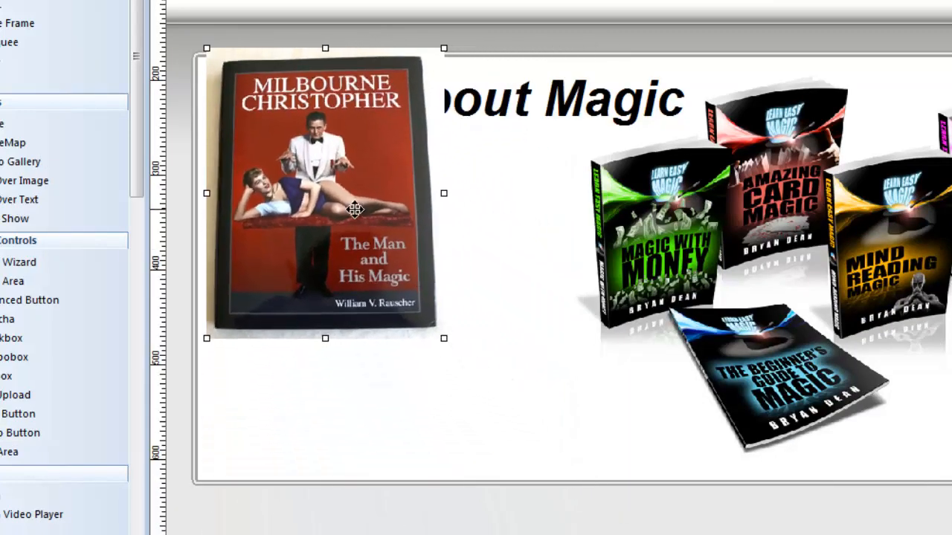
pyautogui.moveTo(354, 210); pyautogui.dragTo(396, 305)
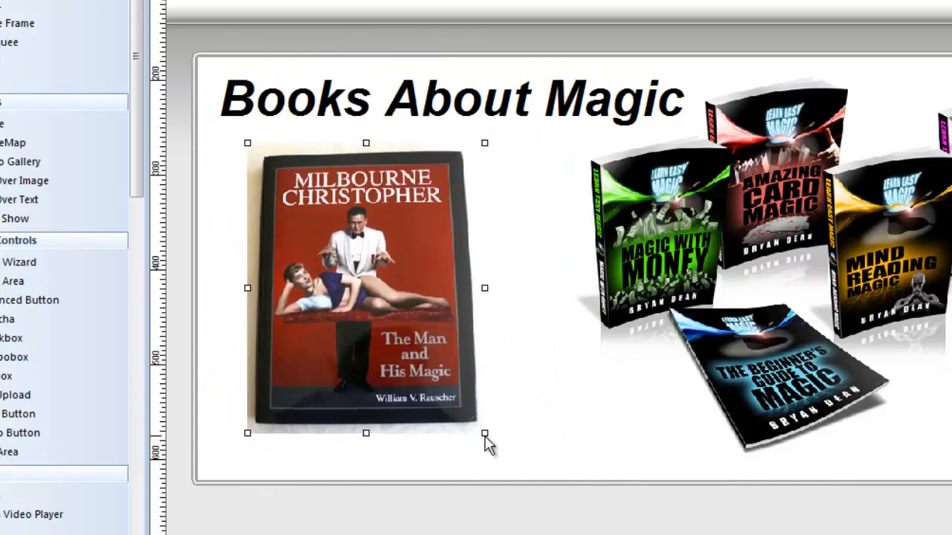
pyautogui.moveTo(483, 435)
pyautogui.mouseDown()
pyautogui.moveTo(452, 398)
pyautogui.moveTo(493, 442)
pyautogui.mouseUp()
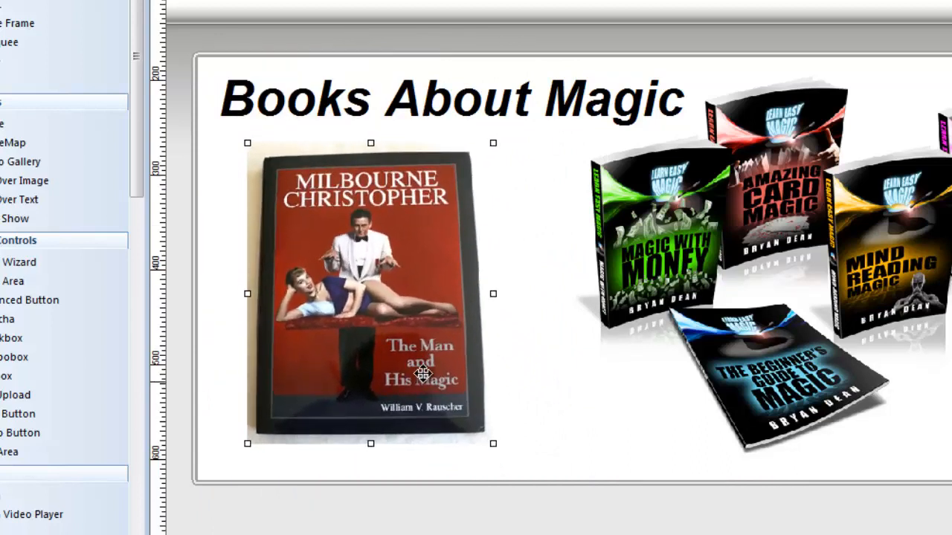
pyautogui.moveTo(424, 374); pyautogui.dragTo(439, 382)
# Set the slide show's effect to None and its type to Conveyer Belt, and preview the books page in the browser.
pyautogui.doubleClick(442, 351)
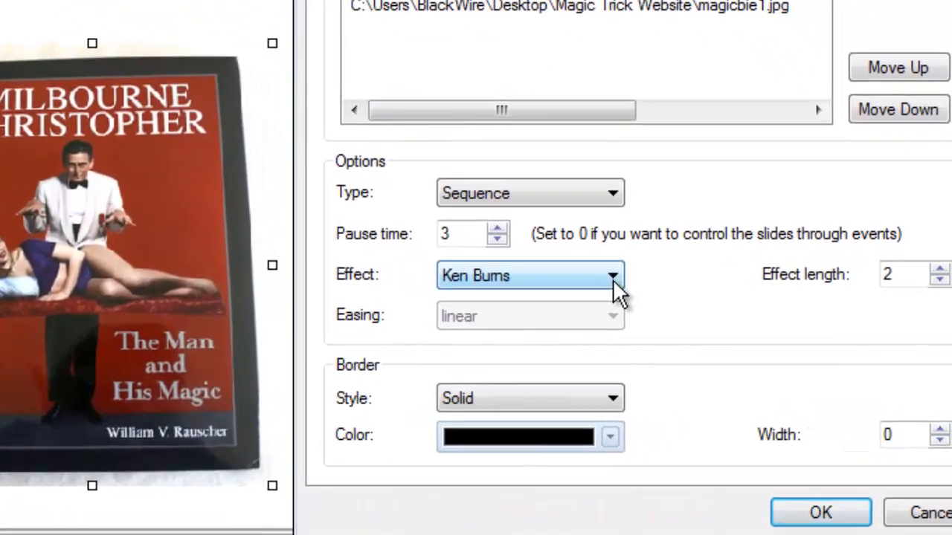
pyautogui.click(640, 283)
pyautogui.click(431, 295)
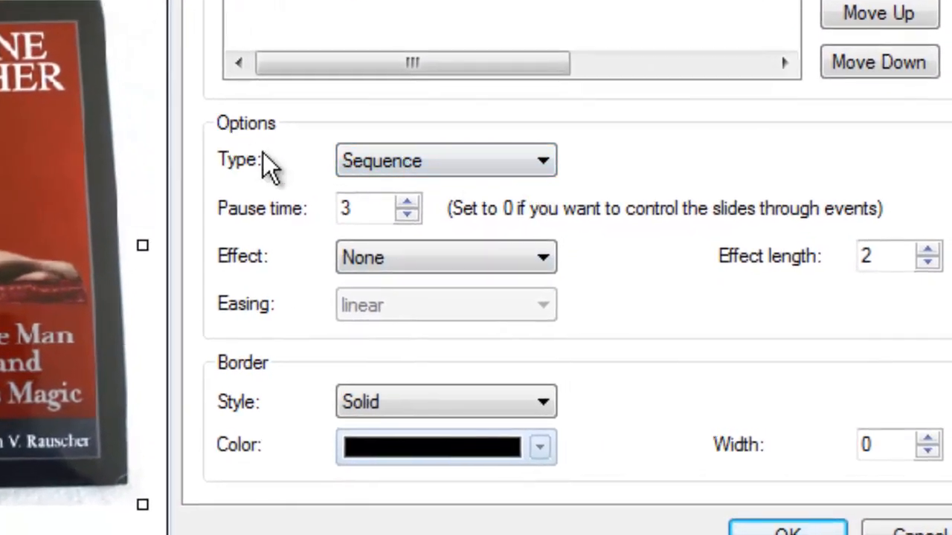
pyautogui.click(479, 162)
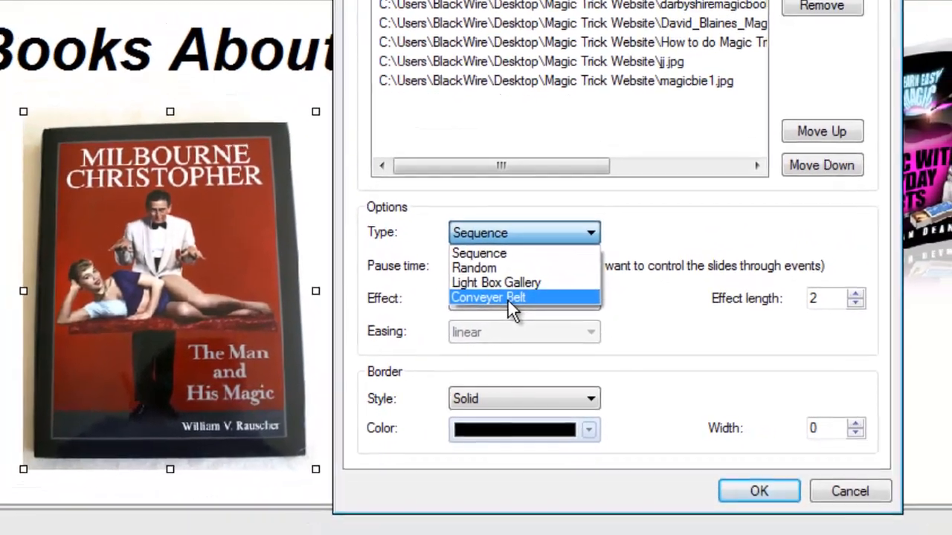
pyautogui.click(508, 299)
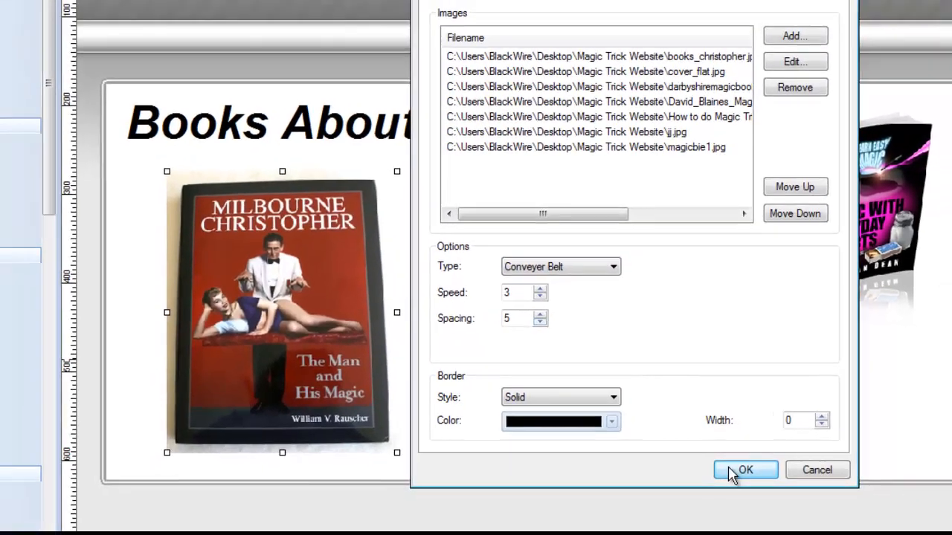
pyautogui.click(758, 490)
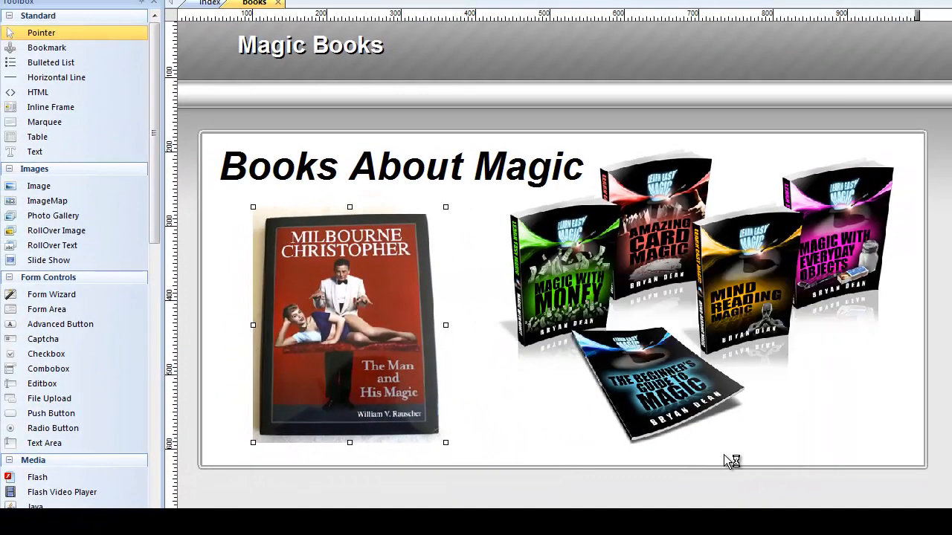
pyautogui.press('F5')
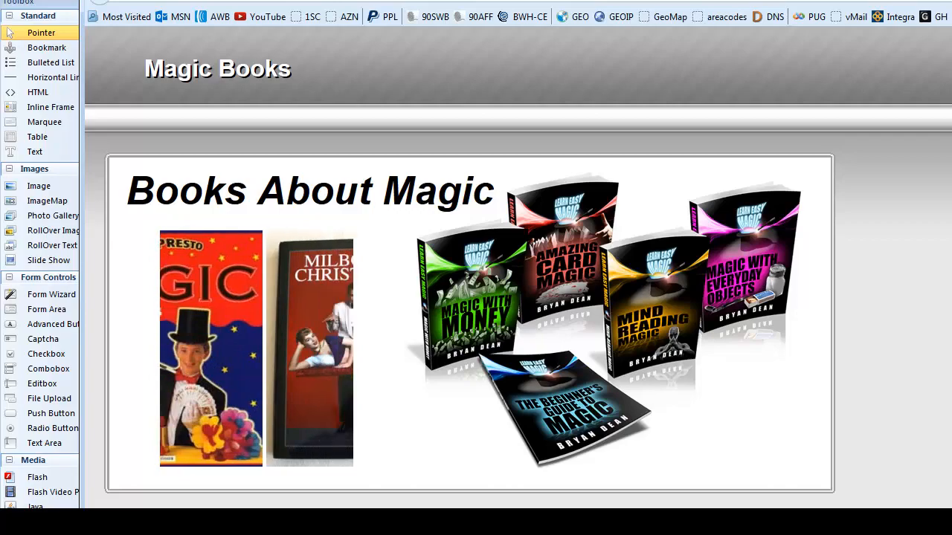
pyautogui.hotkey('alt', 'Tab')
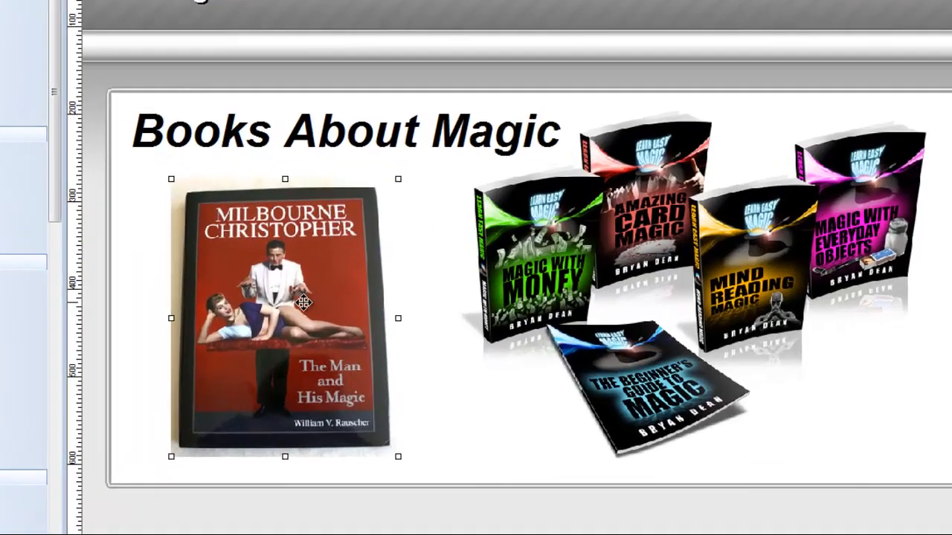
# Change the slide show's type to Light Box Gallery with the fancybox lightbox and apply the properties.
pyautogui.doubleClick(344, 308)
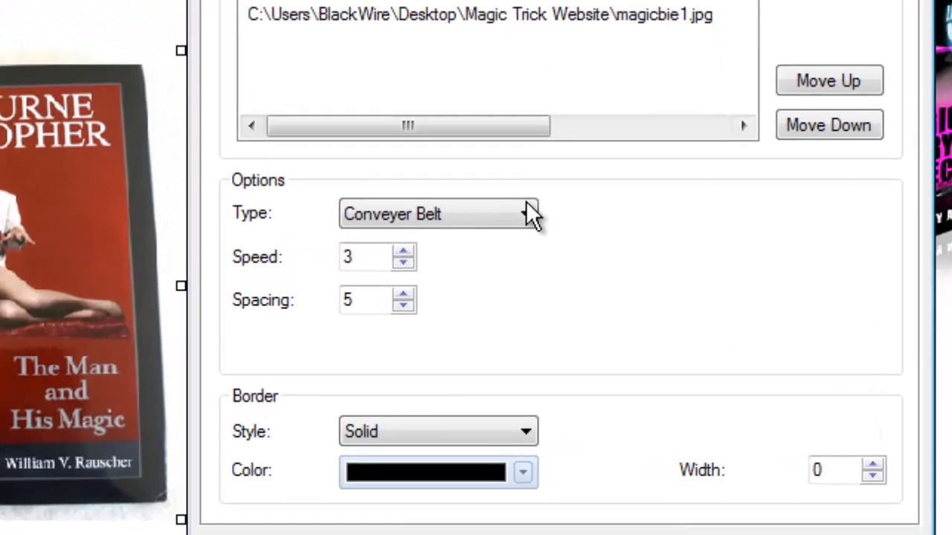
pyautogui.click(529, 214)
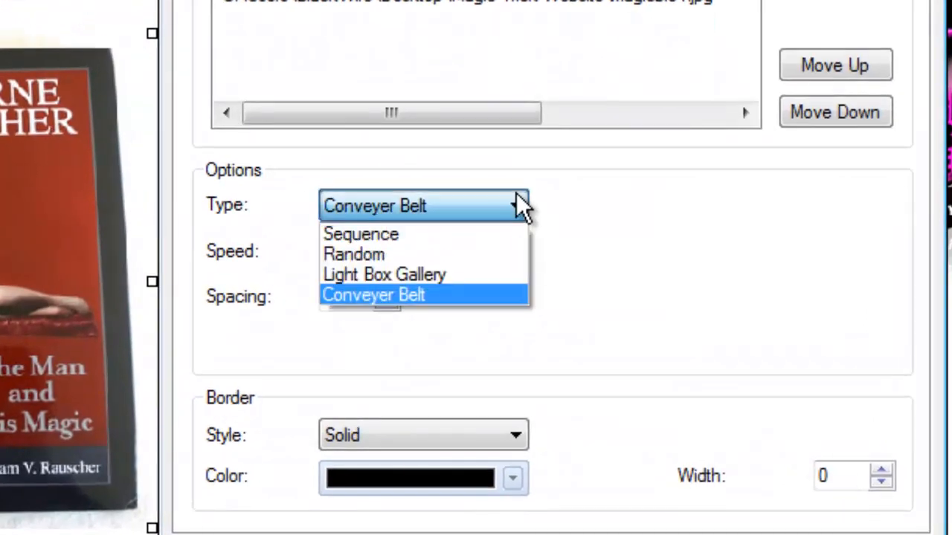
pyautogui.click(436, 281)
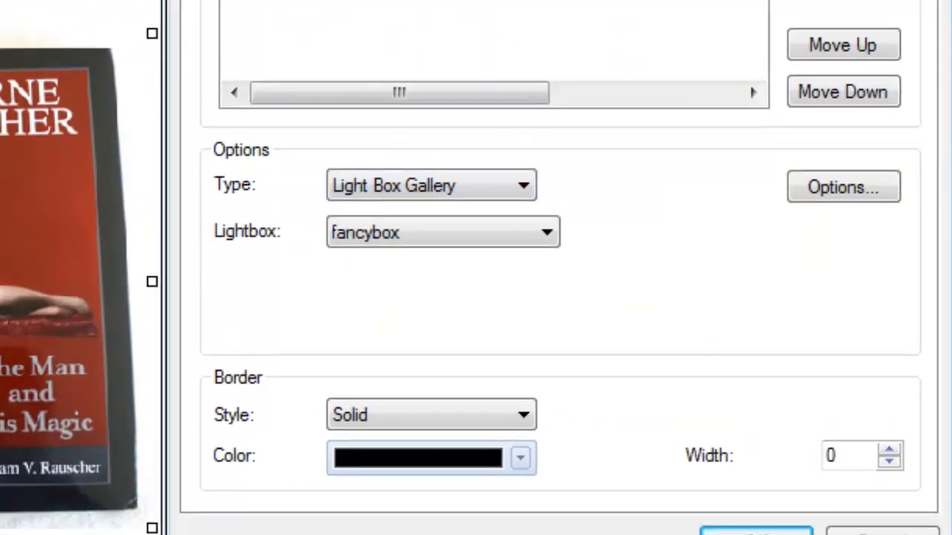
pyautogui.moveTo(476, 1); pyautogui.dragTo(473, 8)
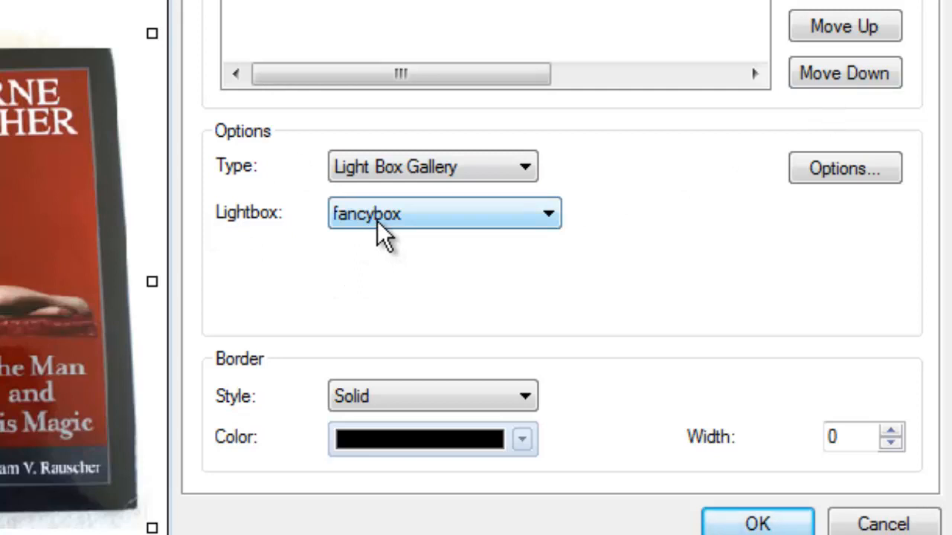
pyautogui.click(547, 214)
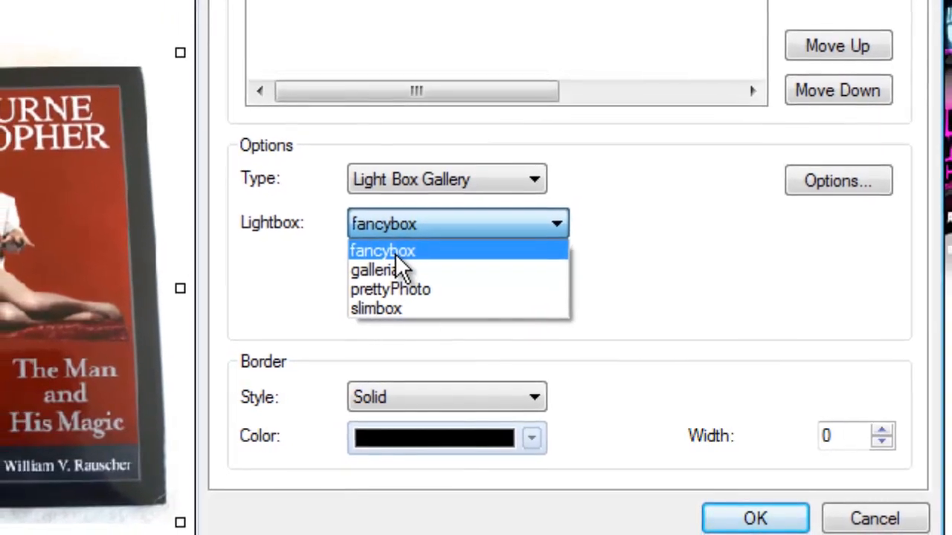
pyautogui.click(390, 250)
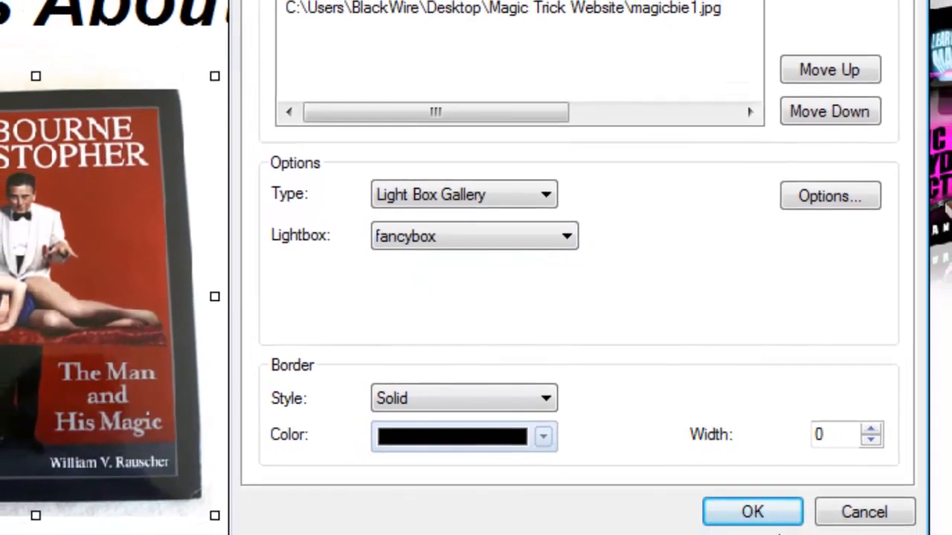
pyautogui.click(756, 515)
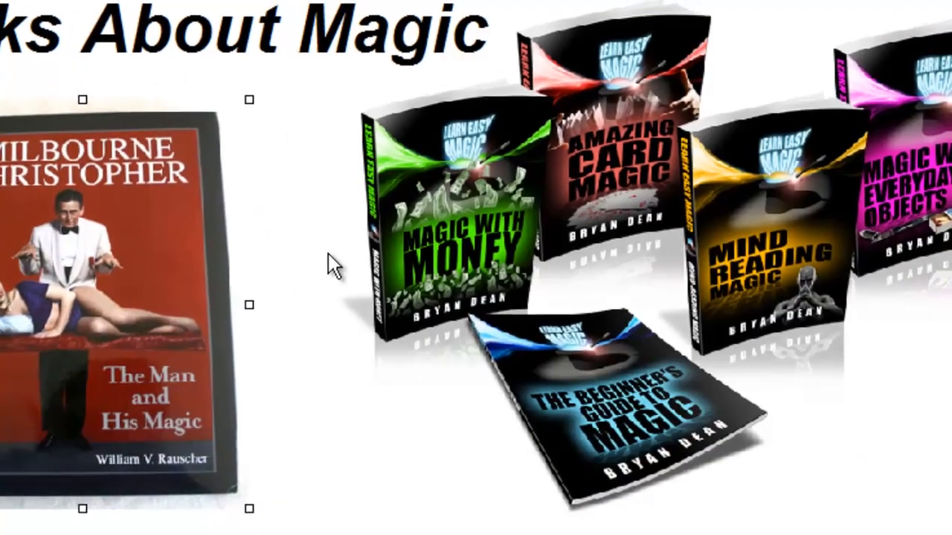
# Preview the books page in the browser and open the Milbourne Christopher slide show cover in the lightbox.
pyautogui.click(328, 261)
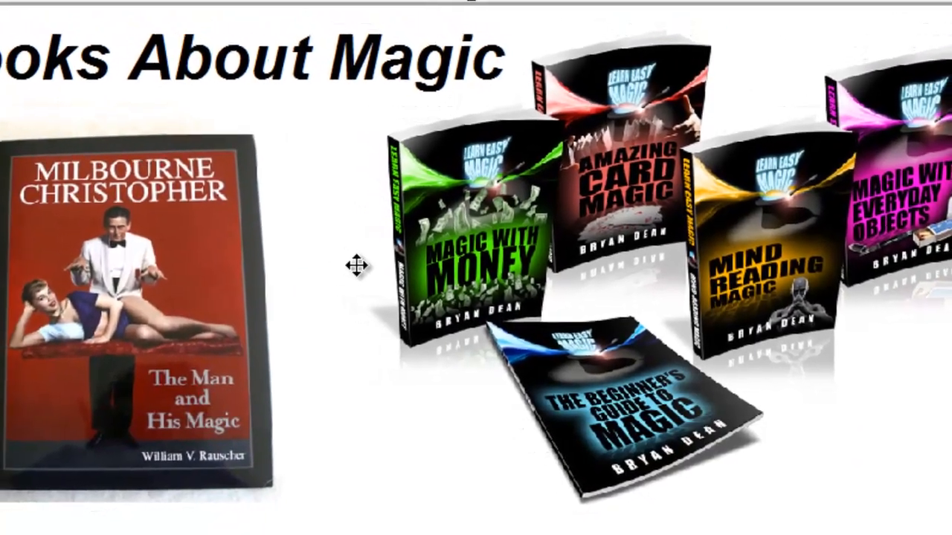
pyautogui.click(360, 266)
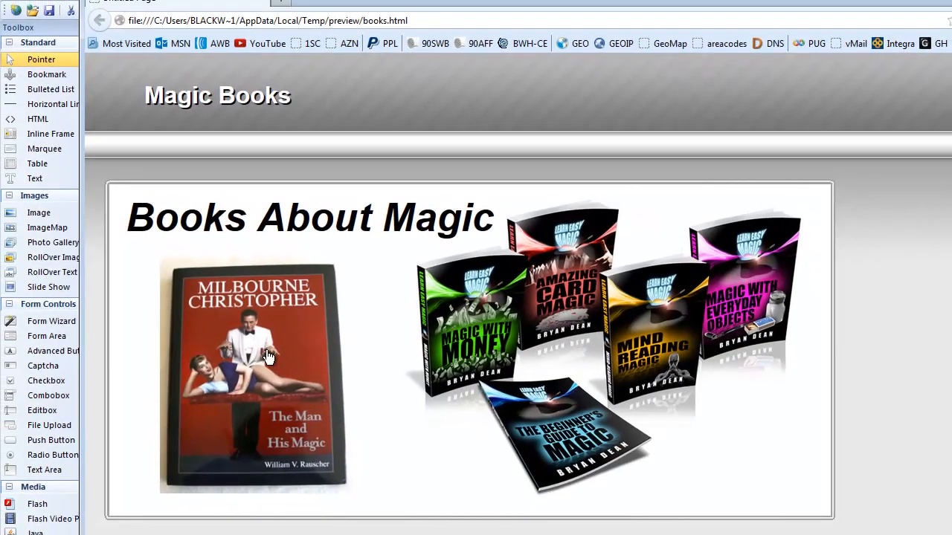
pyautogui.click(268, 357)
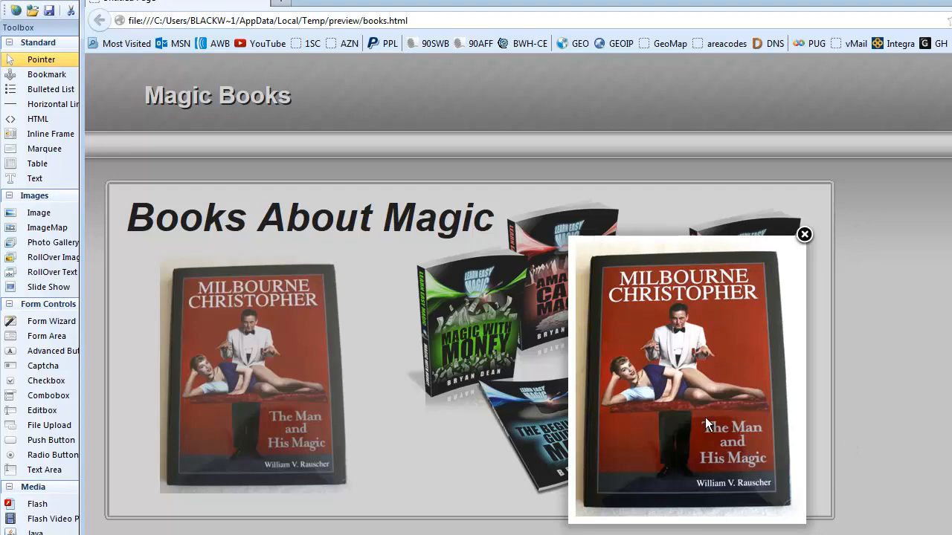
# Page forward through the fancybox lightbox covers to Magic for Kids, and close the lightbox and the browser preview.
pyautogui.click(779, 380)
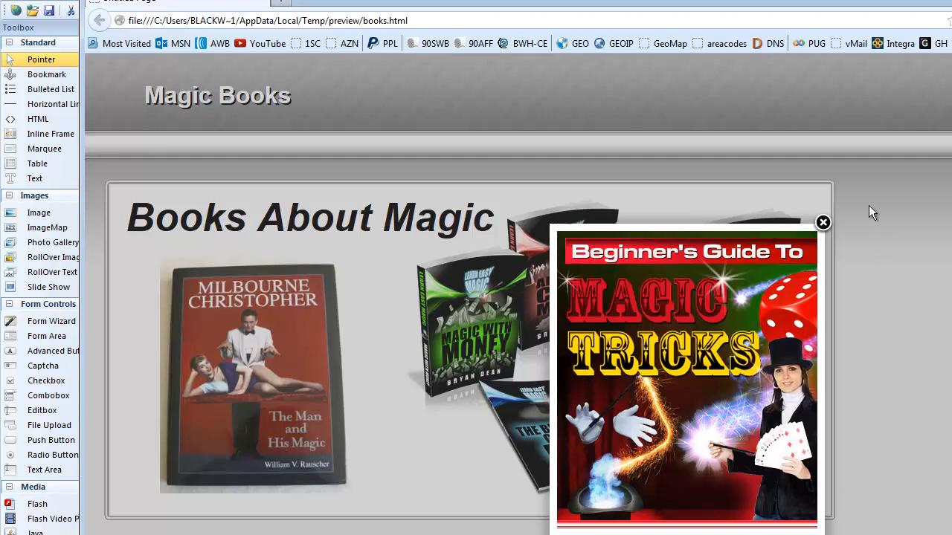
pyautogui.moveTo(797, 377)
pyautogui.click(798, 380)
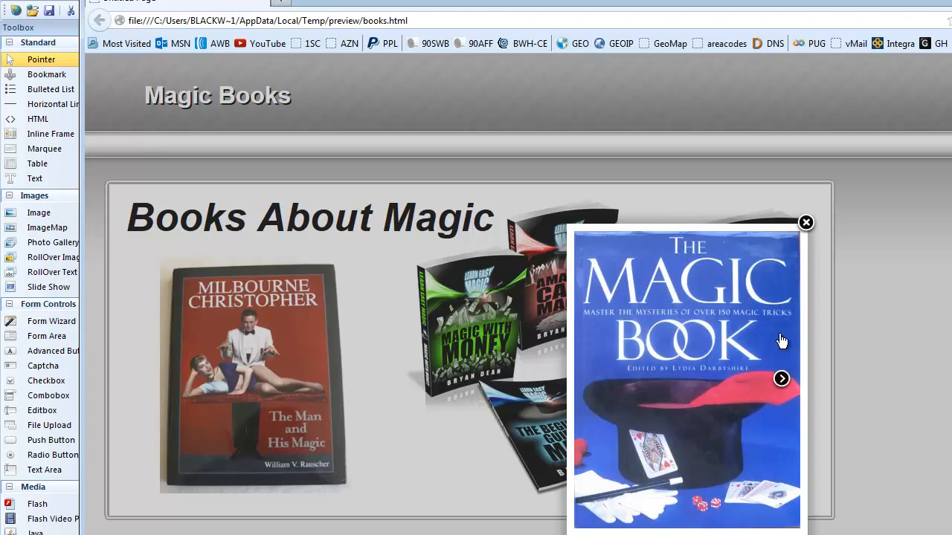
pyautogui.moveTo(581, 485)
pyautogui.click(778, 380)
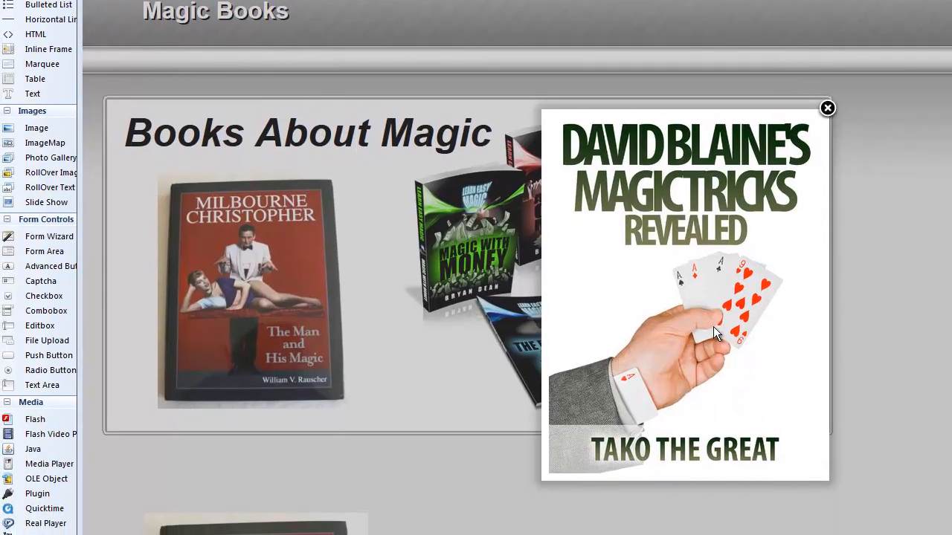
pyautogui.moveTo(759, 309)
pyautogui.click(803, 295)
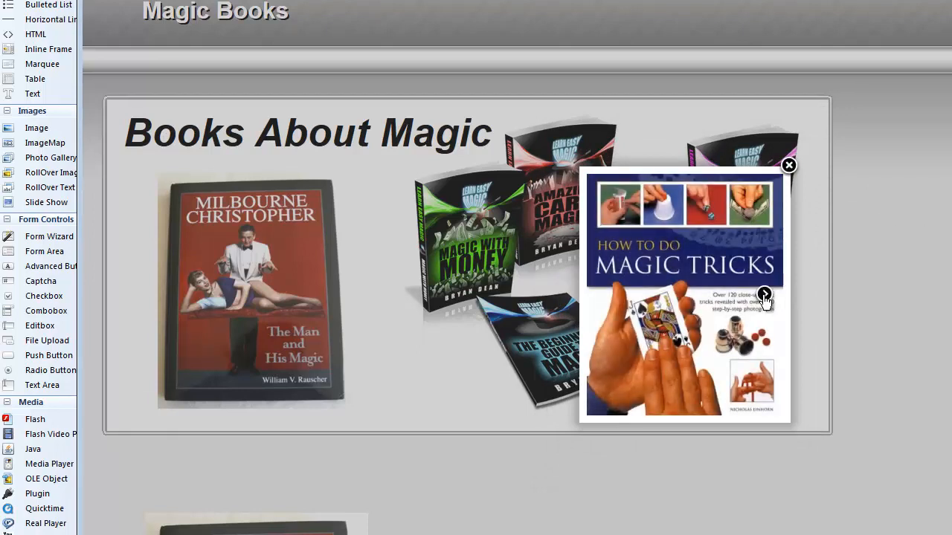
pyautogui.click(764, 294)
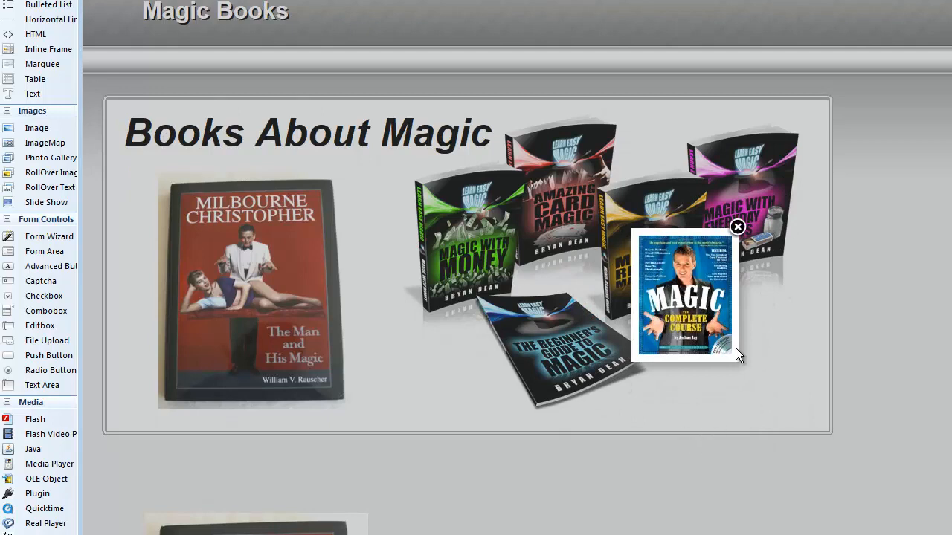
pyautogui.moveTo(724, 301)
pyautogui.click(713, 295)
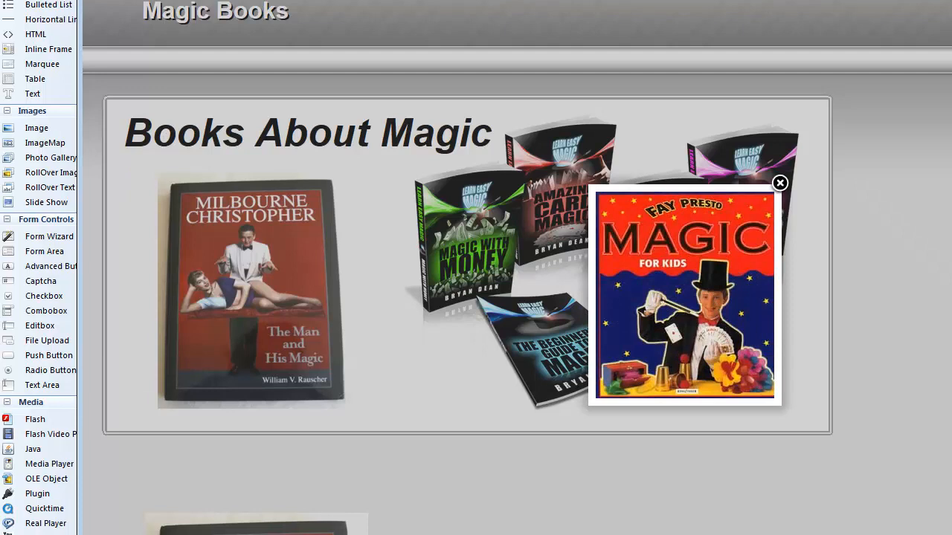
pyautogui.click(780, 183)
pyautogui.hotkey('alt', 'F4')
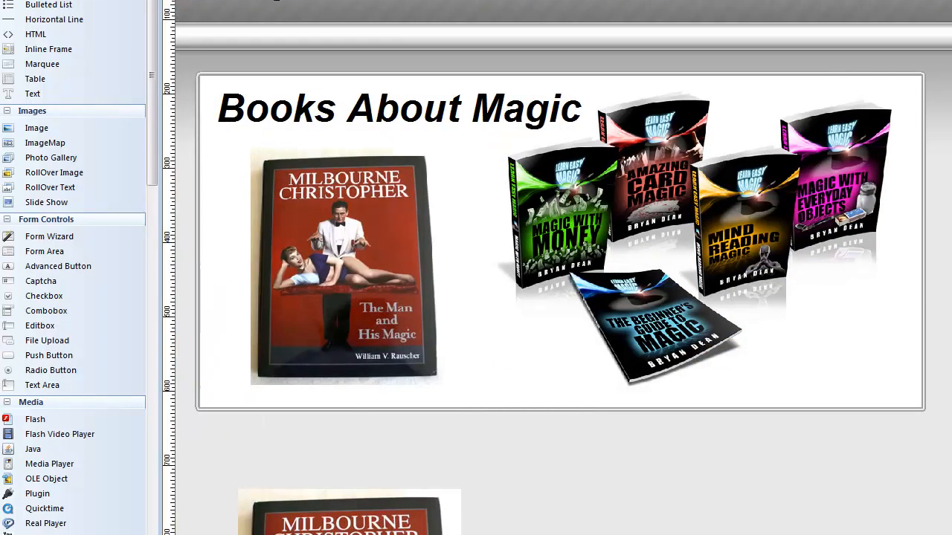
# Change the slide show's lightbox to prettyPhoto and preview the books page in the browser.
pyautogui.doubleClick(318, 249)
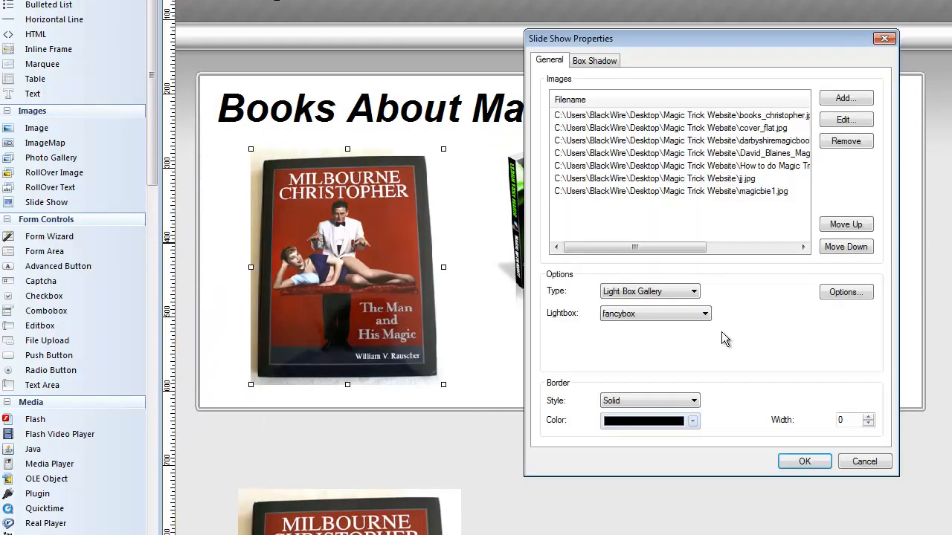
pyautogui.click(657, 318)
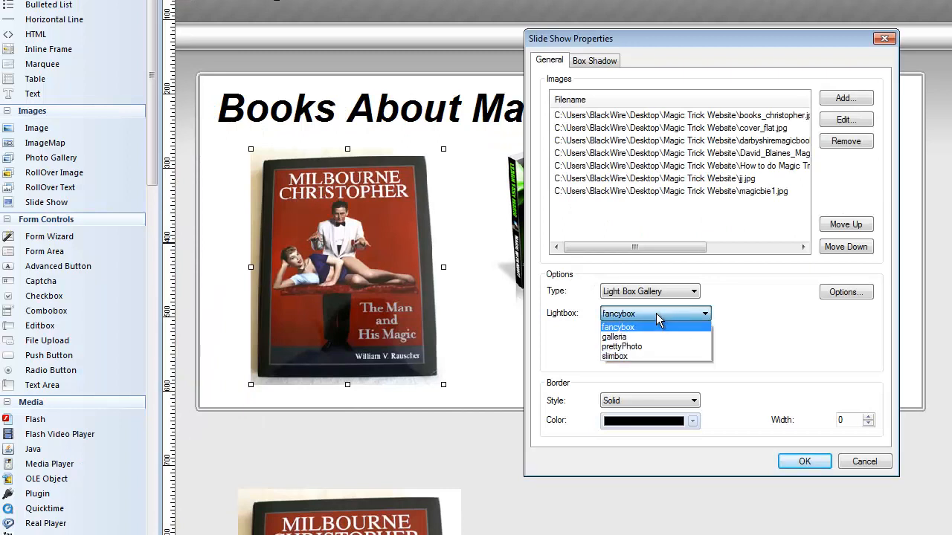
pyautogui.click(624, 346)
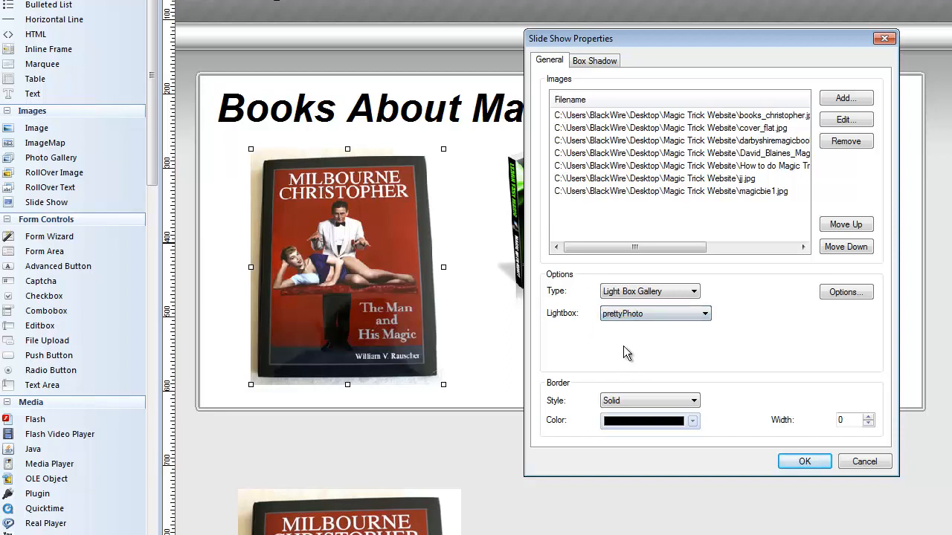
pyautogui.click(801, 462)
pyautogui.press('F5')
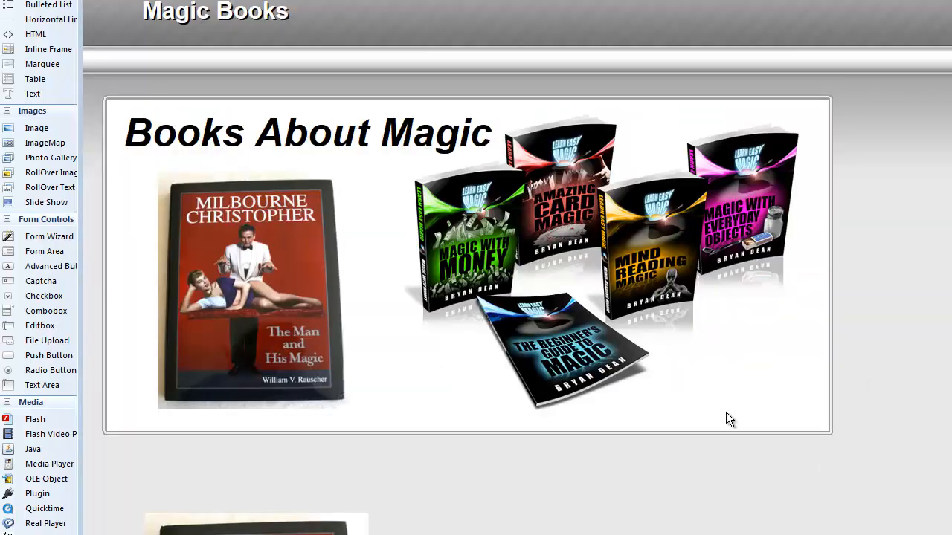
# Open the slide show cover in the prettyPhoto lightbox and browse forward, using the thumbnails for David Blaine's Magic Tricks Revealed and Magic for Kids.
pyautogui.click(256, 255)
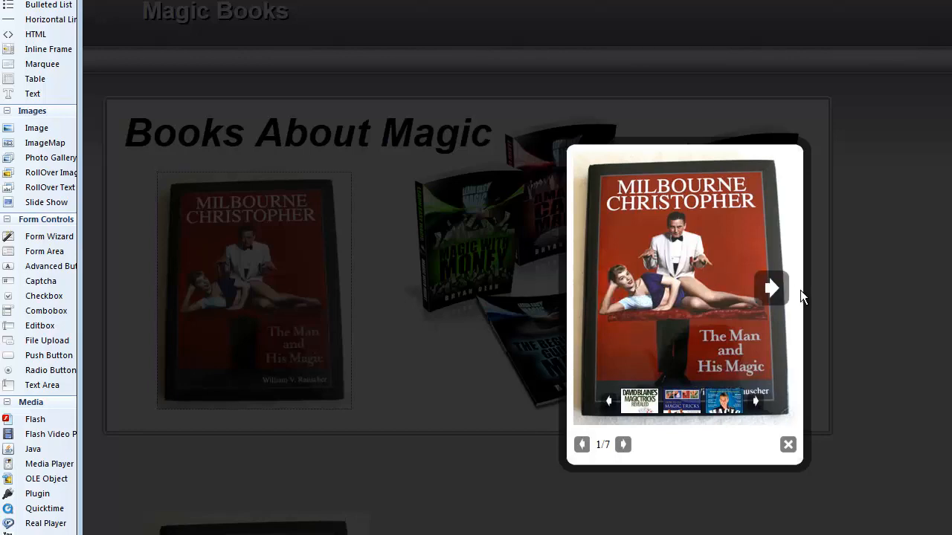
pyautogui.click(769, 290)
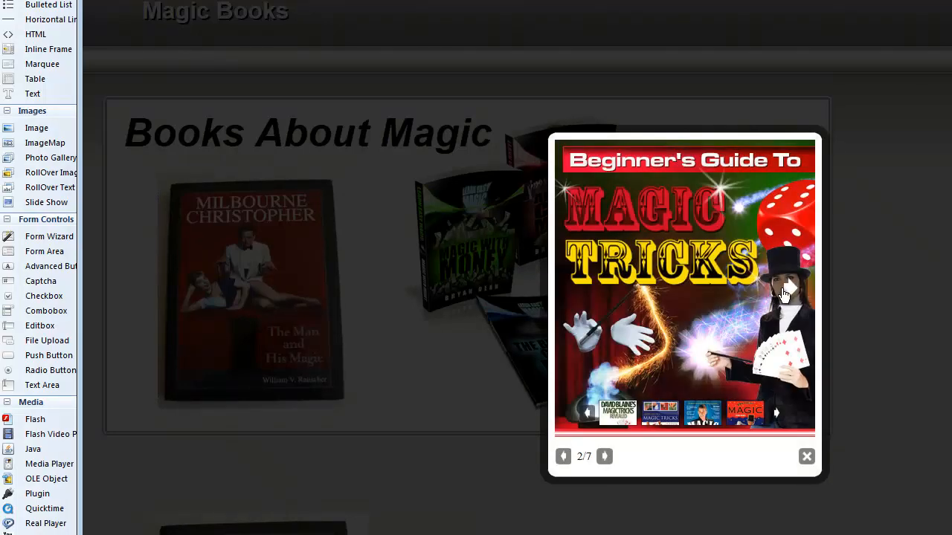
pyautogui.click(788, 292)
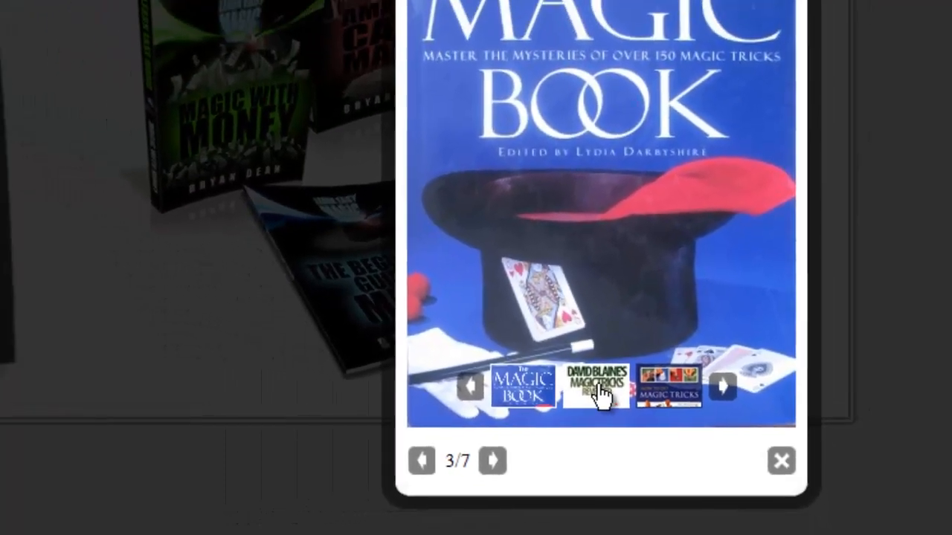
pyautogui.click(588, 394)
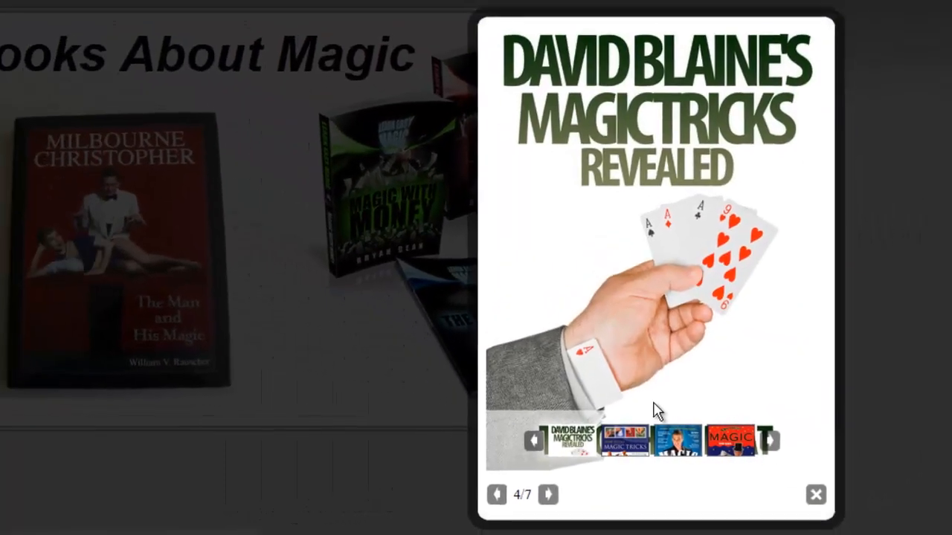
pyautogui.click(733, 446)
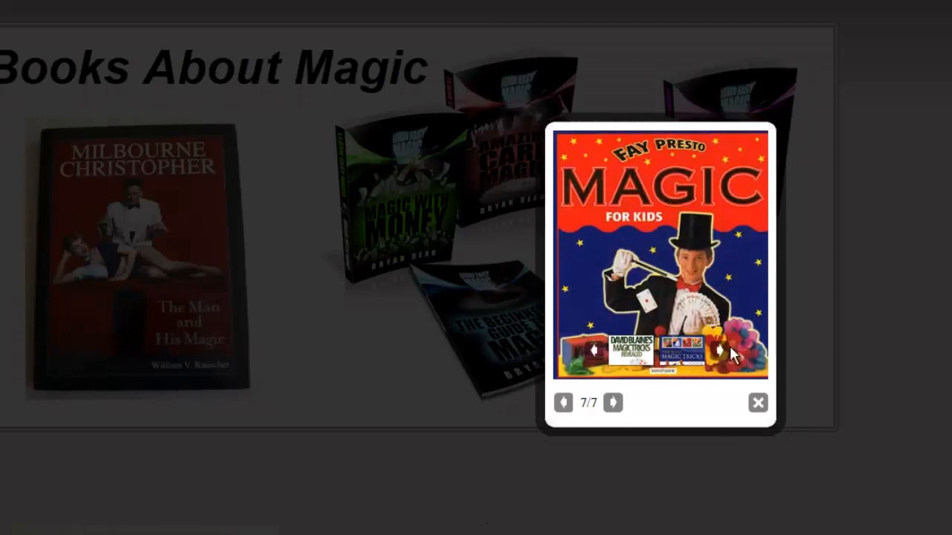
# Step back through the lightbox covers to David Blaine's Magic Tricks Revealed and close the lightbox.
pyautogui.click(564, 405)
pyautogui.click(618, 350)
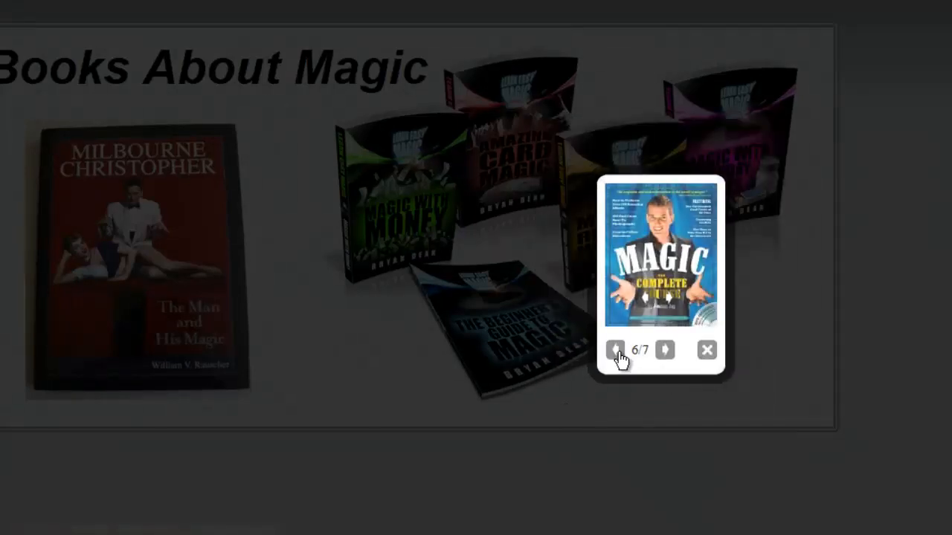
pyautogui.click(554, 425)
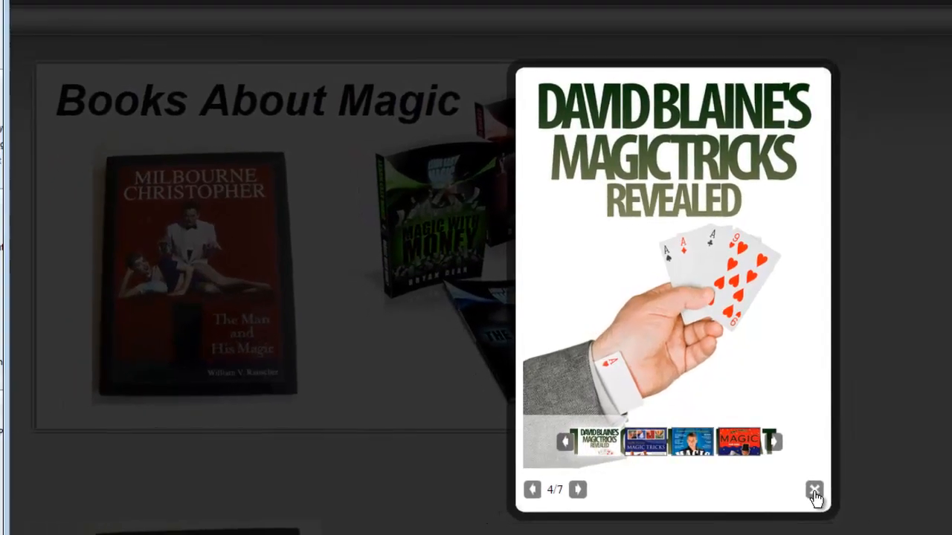
pyautogui.click(815, 492)
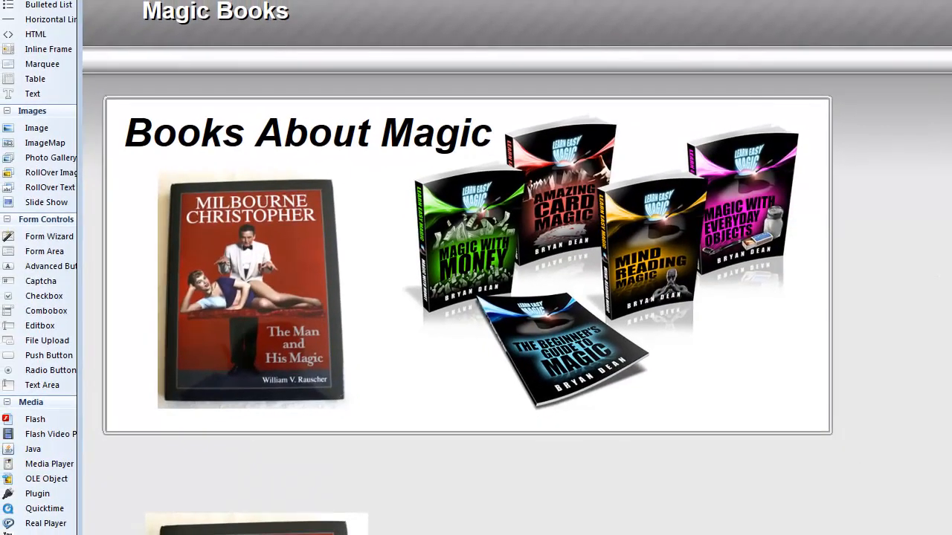